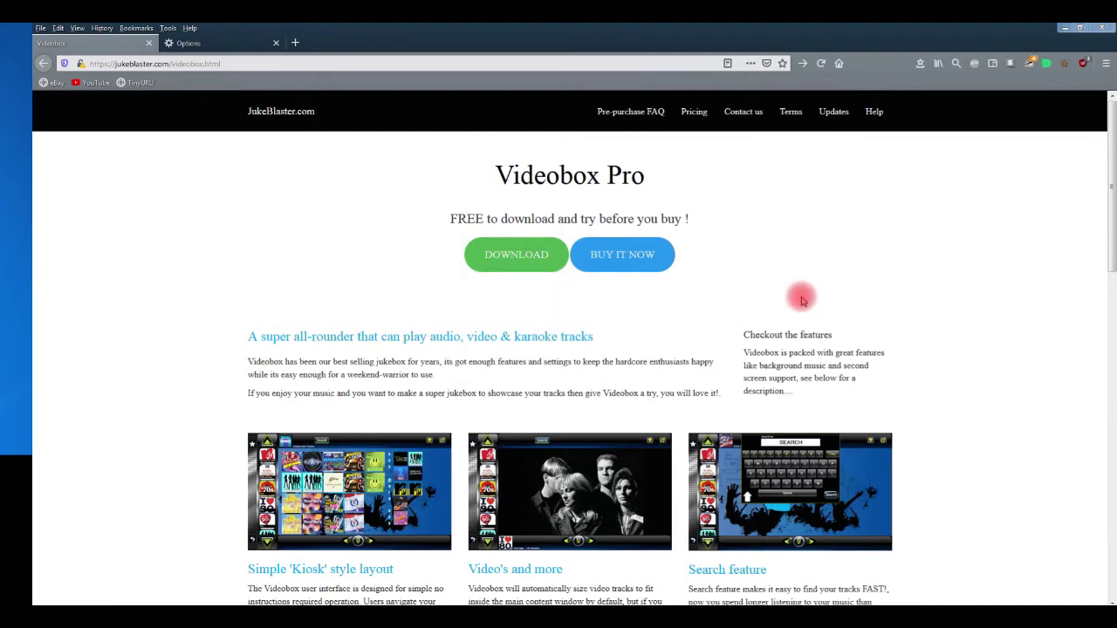
In Firefox Options, switch 'Block dangerous and deceptive content' on, then back off
{"action": "double_click", "coordinate": [737, 43]}
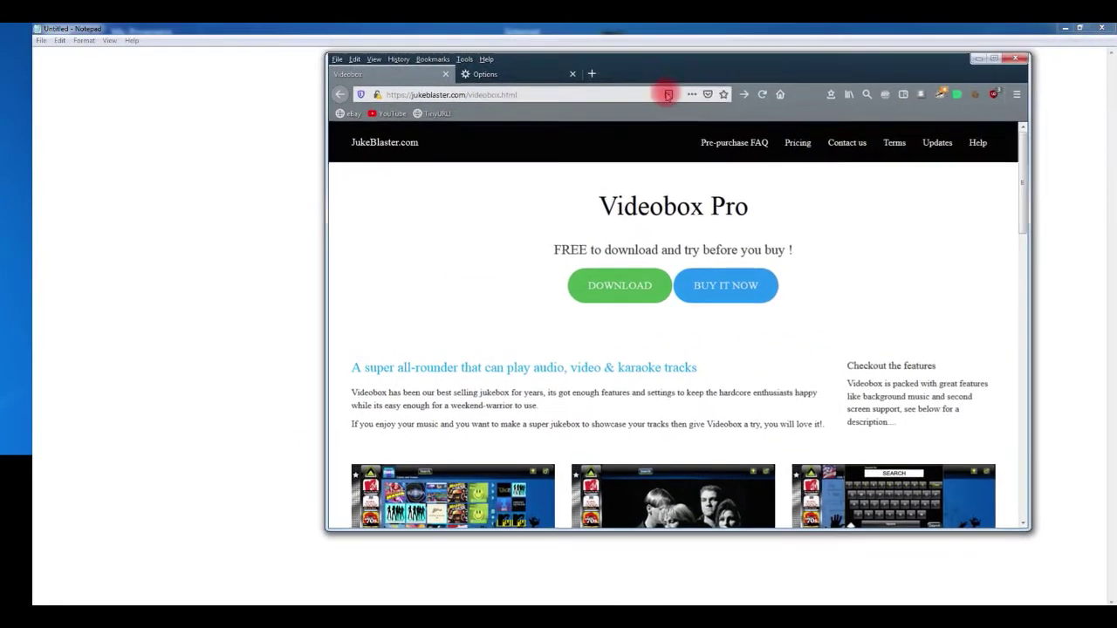
{"action": "double_click", "coordinate": [665, 75]}
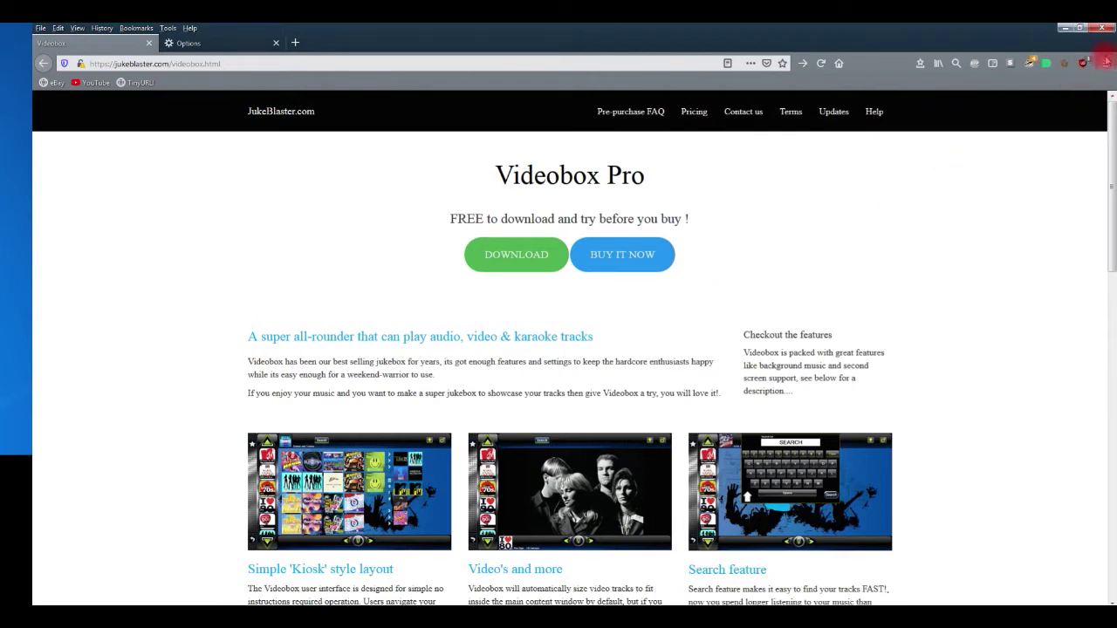
{"action": "left_click", "coordinate": [1106, 63]}
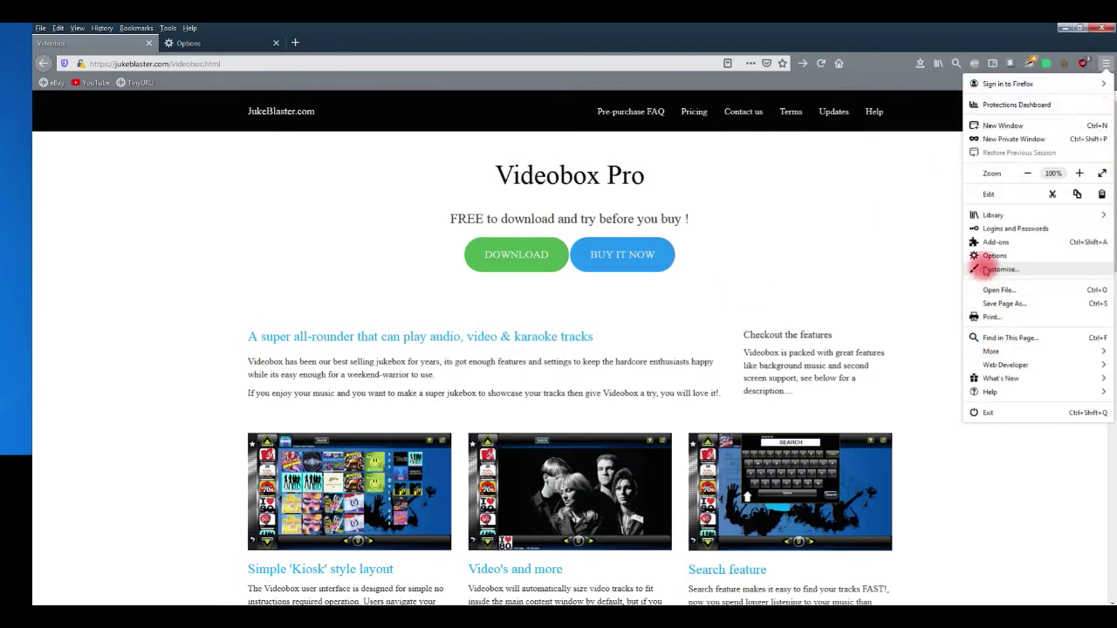
{"action": "left_click", "coordinate": [213, 43]}
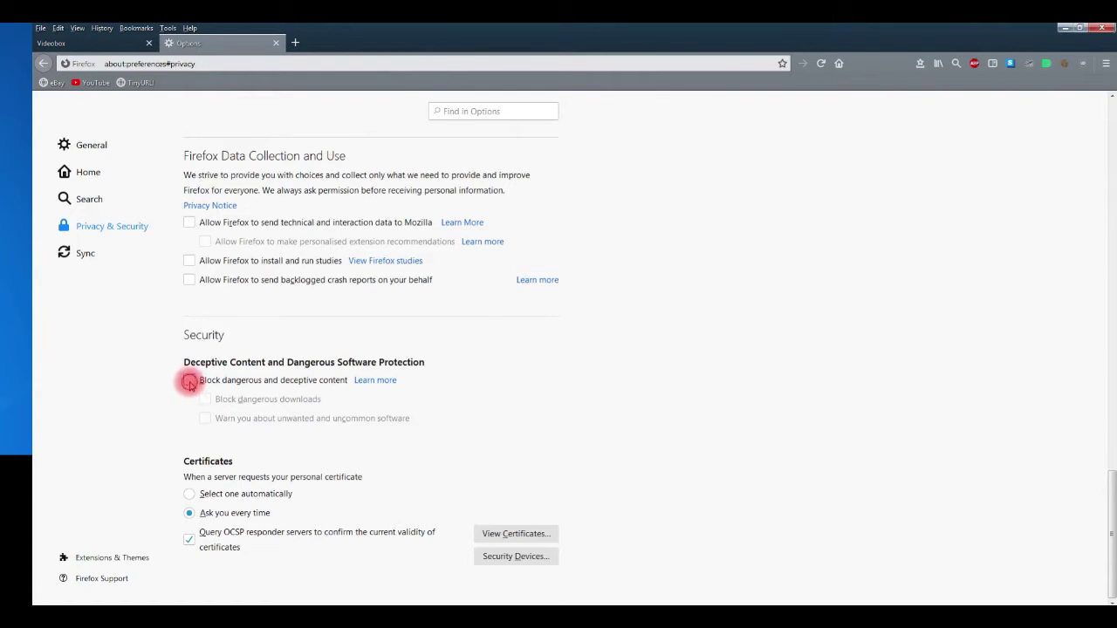
{"action": "left_click", "coordinate": [187, 384]}
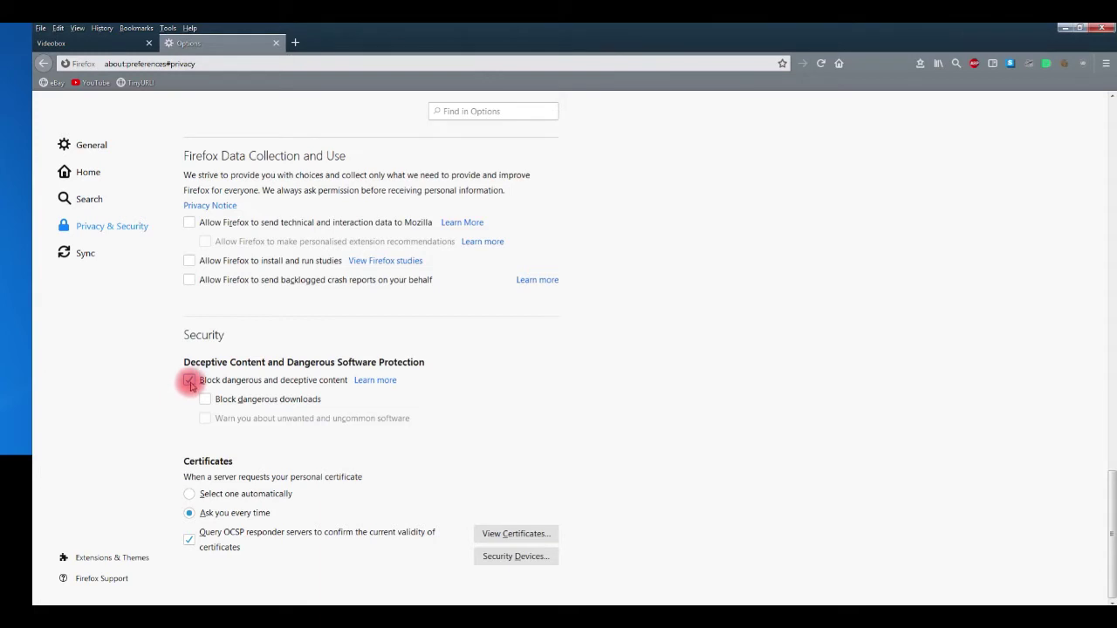
{"action": "left_click", "coordinate": [189, 382]}
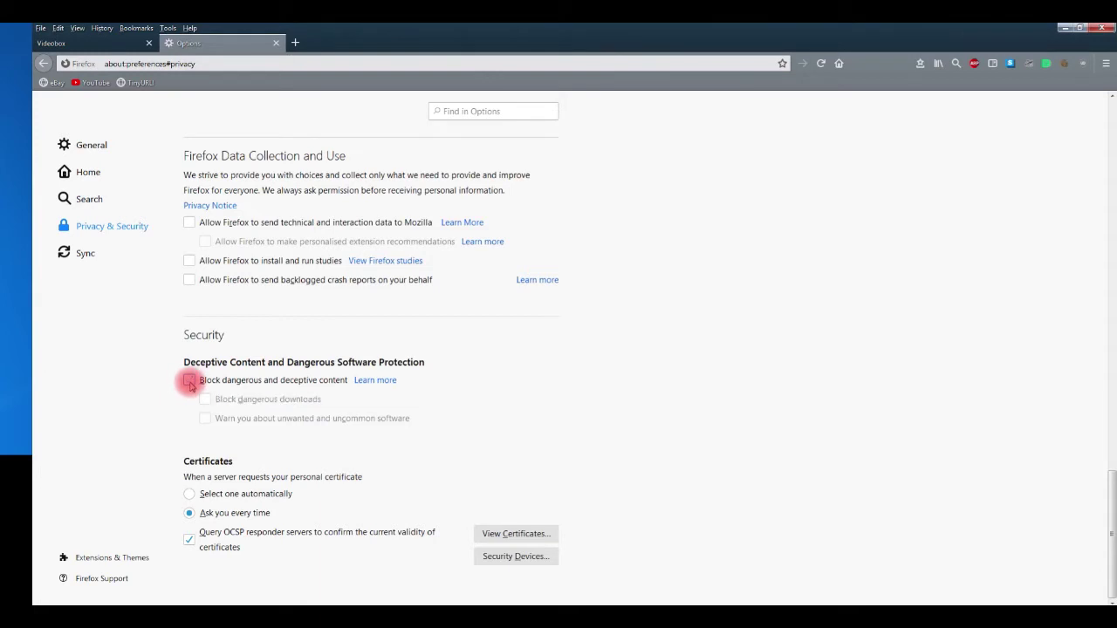
{"action": "left_click", "coordinate": [274, 45]}
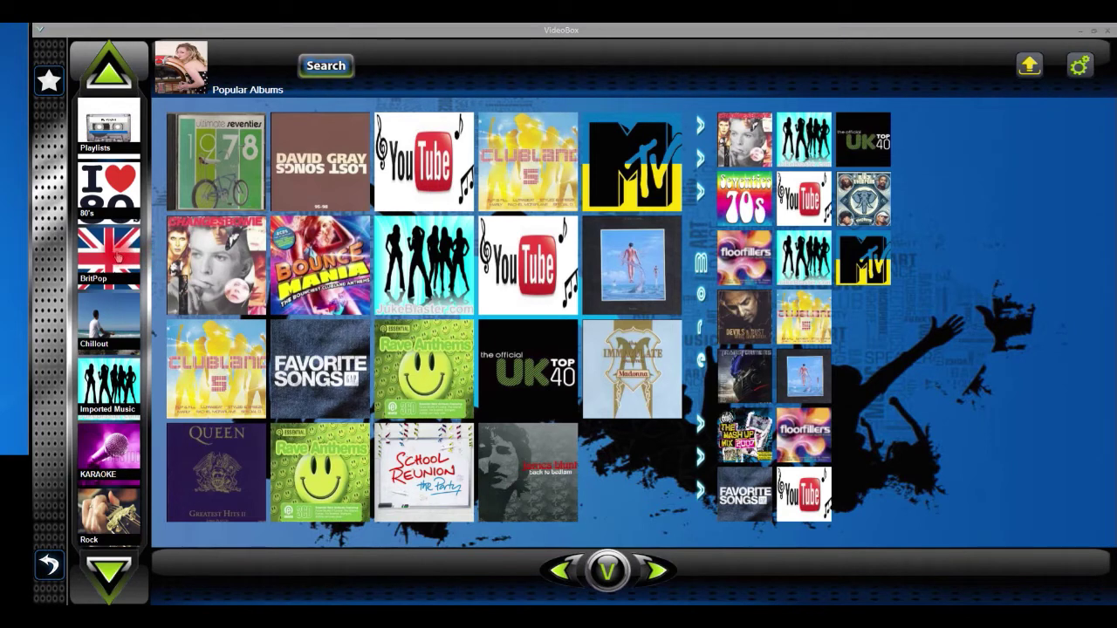
Try the BritPop category in VideoBox twice, then bring up the JBP music folders in Explorer
{"action": "left_click", "coordinate": [118, 255]}
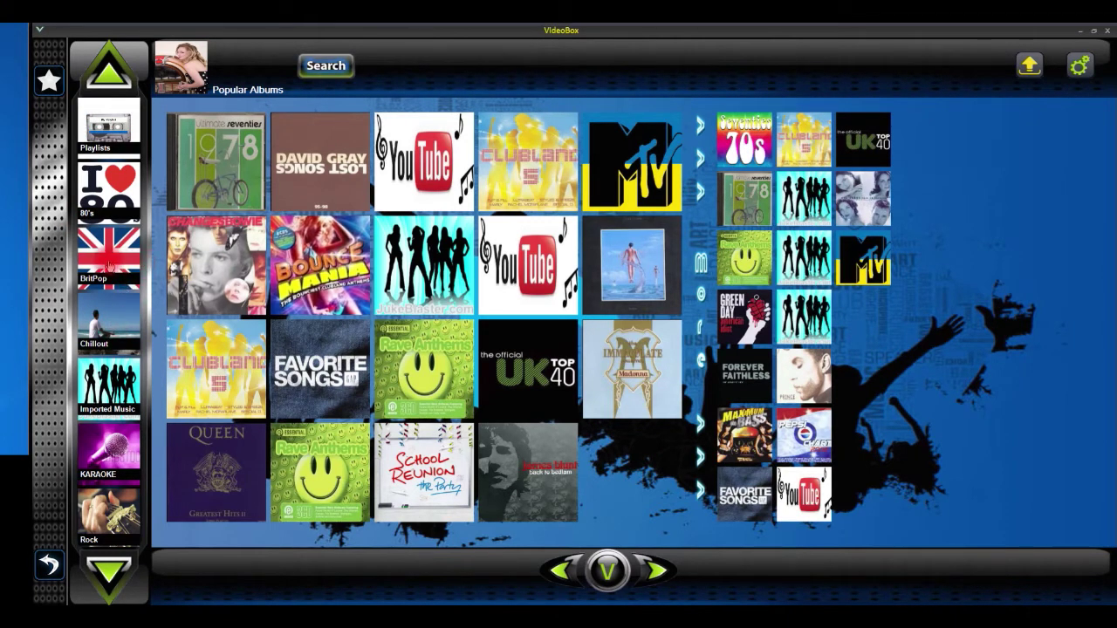
{"action": "left_click", "coordinate": [109, 267]}
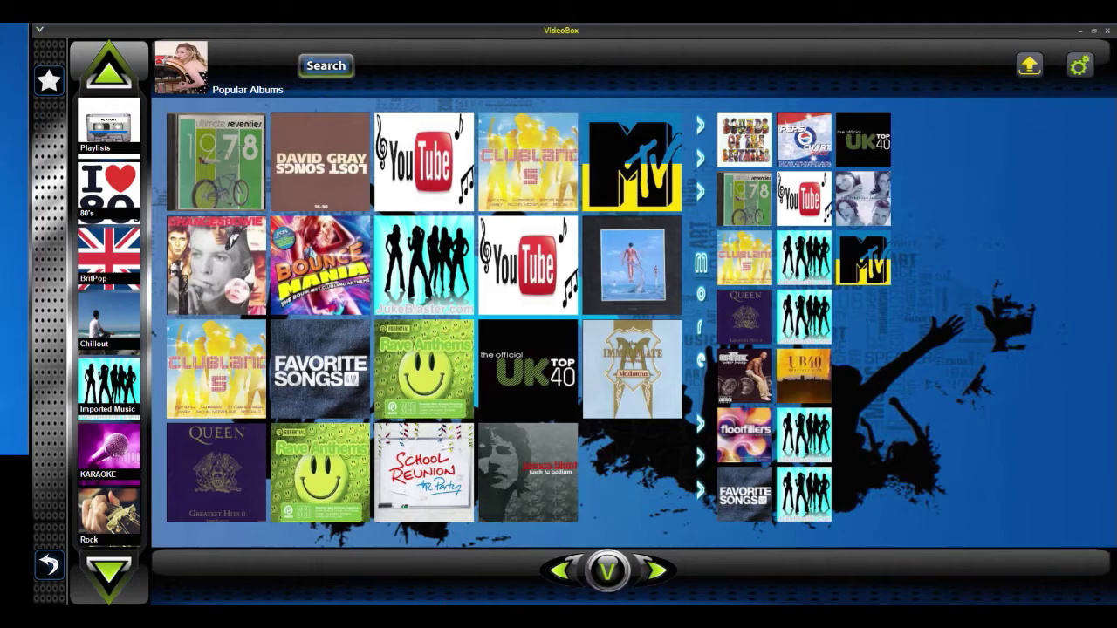
{"action": "left_click", "coordinate": [548, 568]}
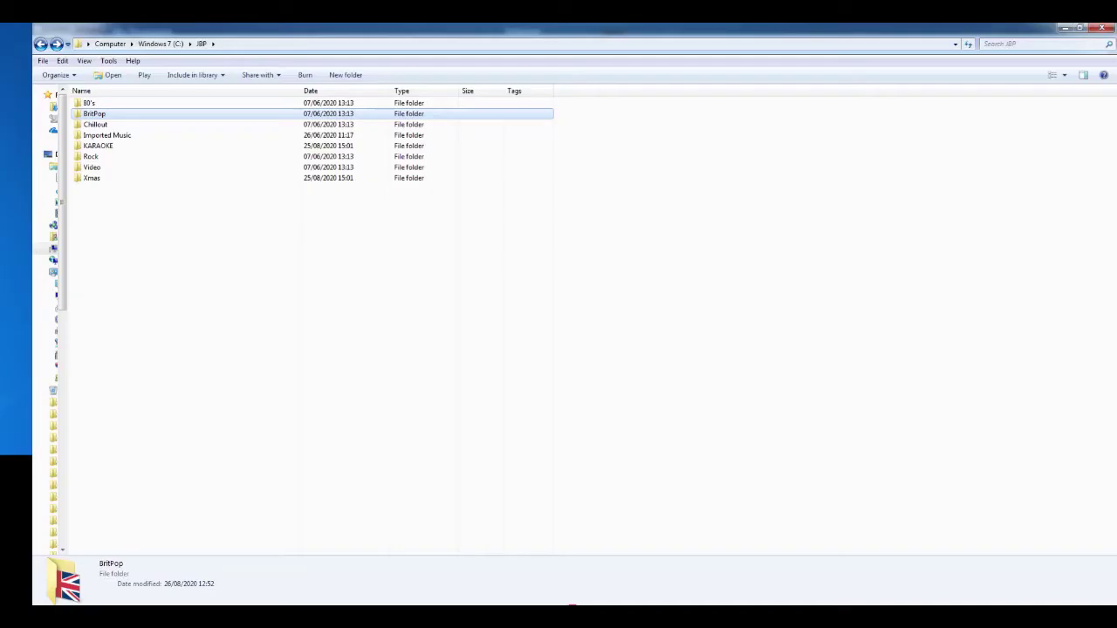
Open BritPop in Explorer, preview the folder.jpg flag image, go up to JBP, and reopen BritPop
{"action": "double_click", "coordinate": [109, 114]}
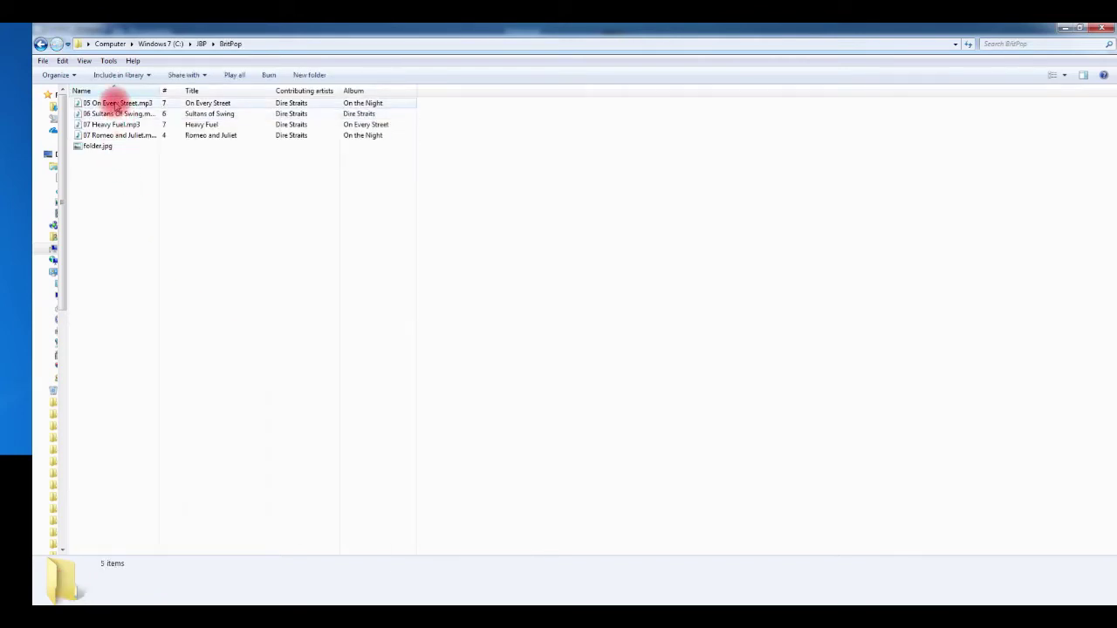
{"action": "left_click", "coordinate": [95, 146]}
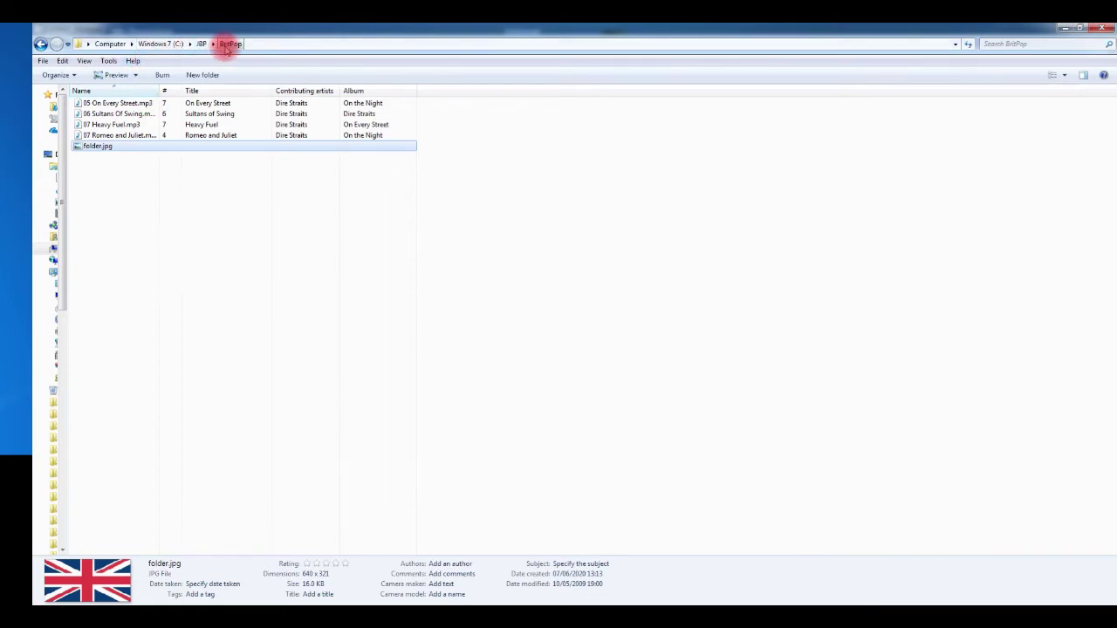
{"action": "left_click", "coordinate": [229, 45]}
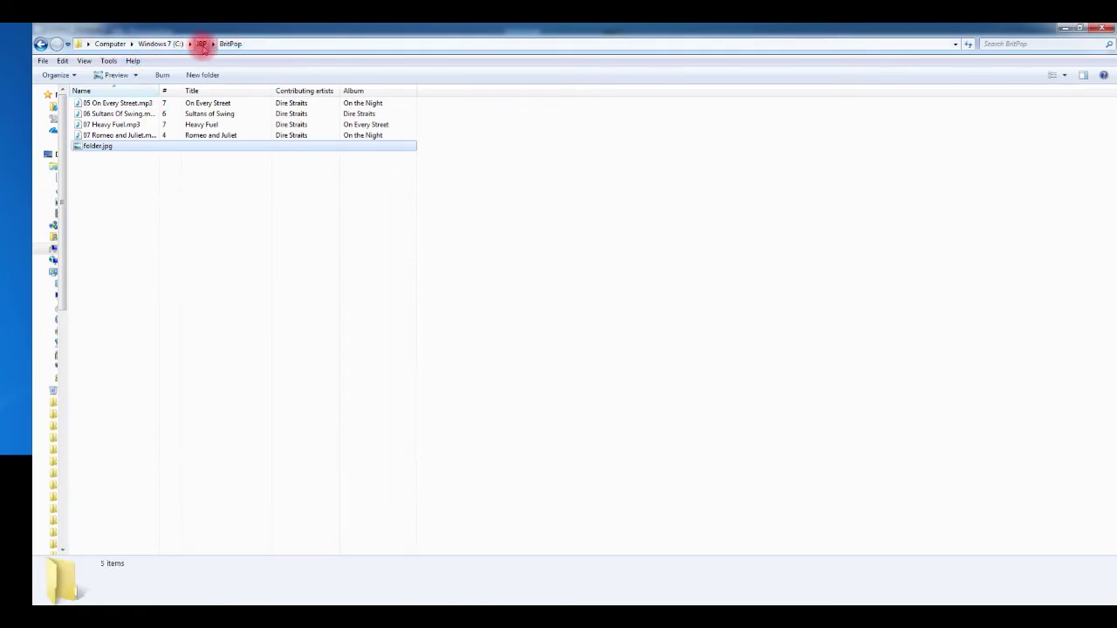
{"action": "key", "text": "BackSpace"}
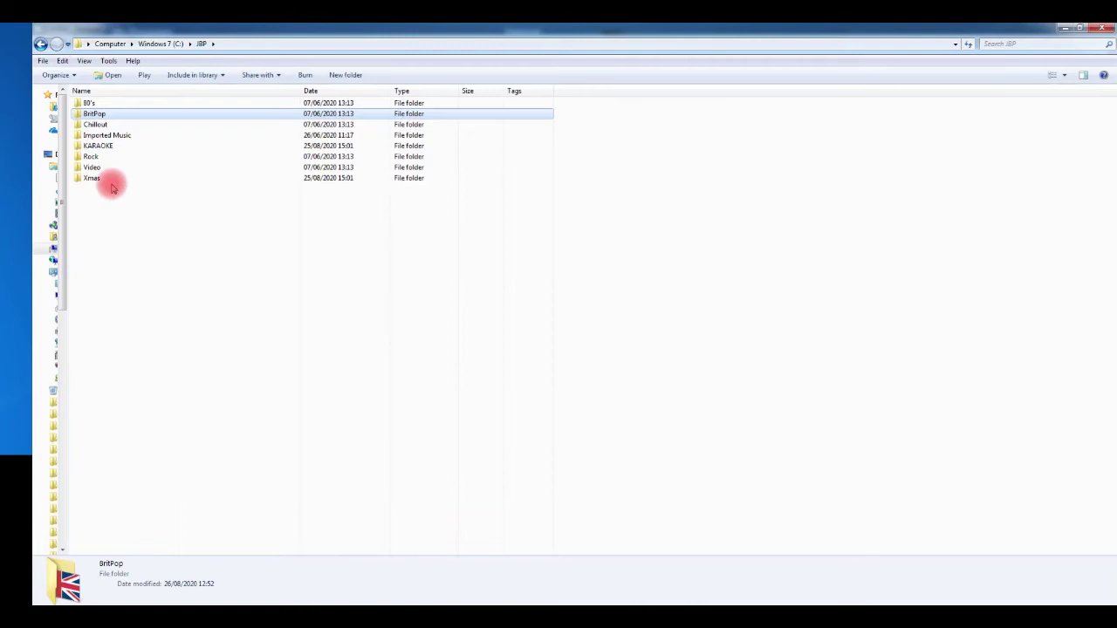
{"action": "double_click", "coordinate": [110, 114]}
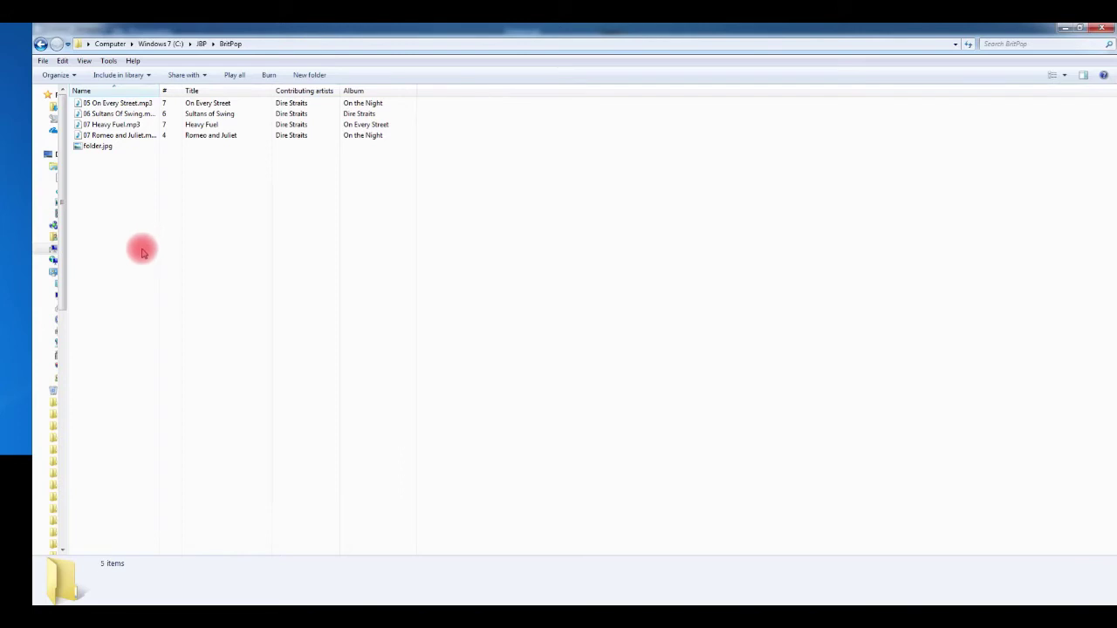
Create a new folder named 'best britpo' inside BritPop
{"action": "right_click", "coordinate": [142, 252]}
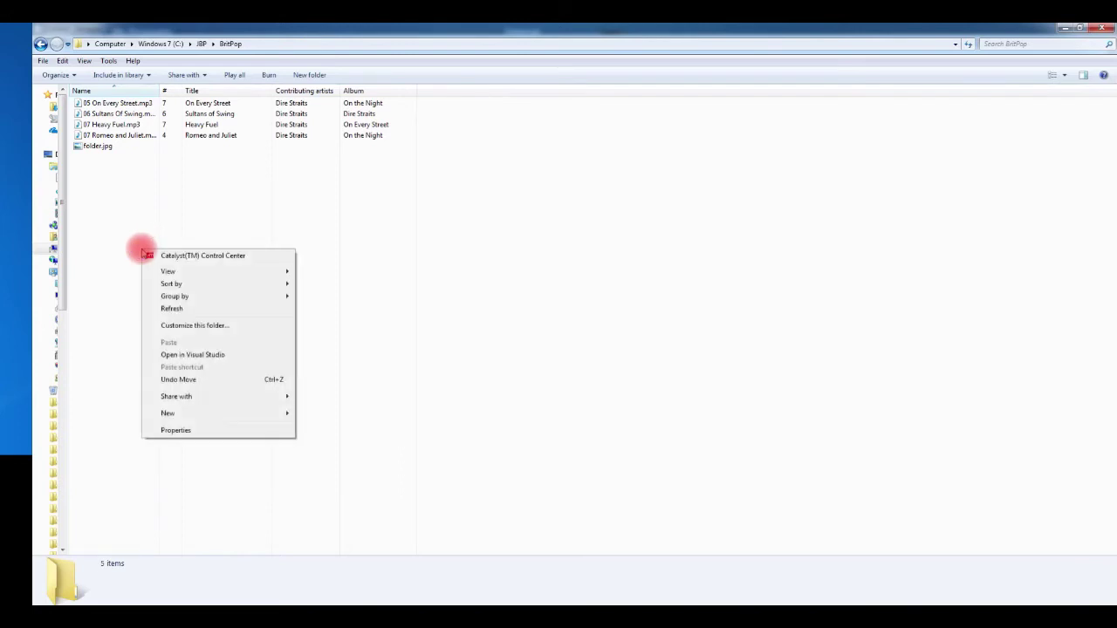
{"action": "mouse_move", "coordinate": [192, 414]}
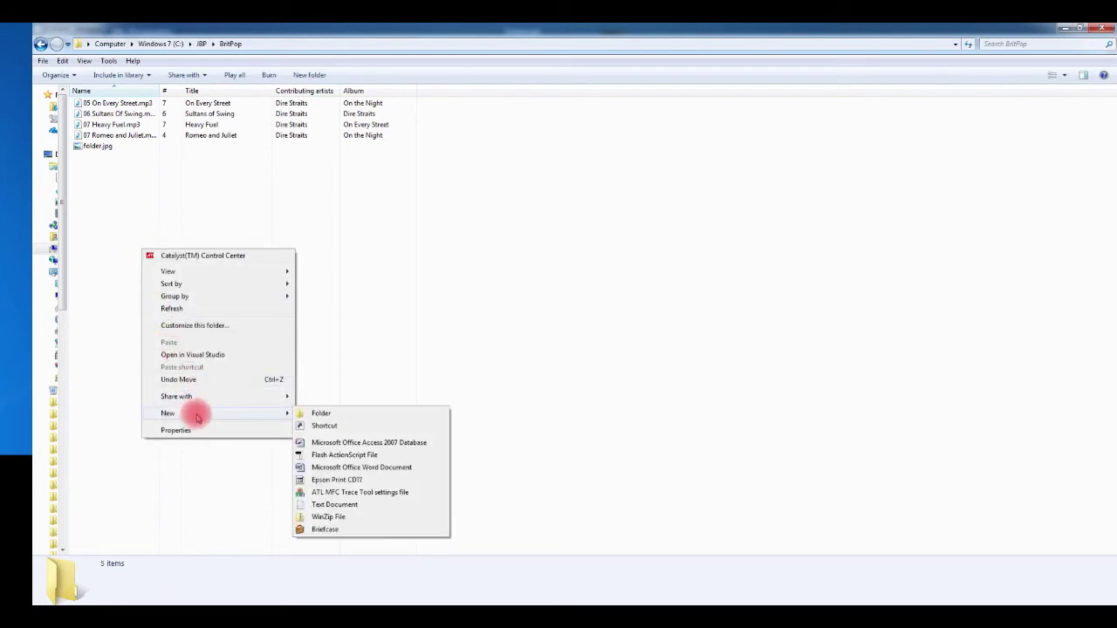
{"action": "left_click", "coordinate": [340, 414]}
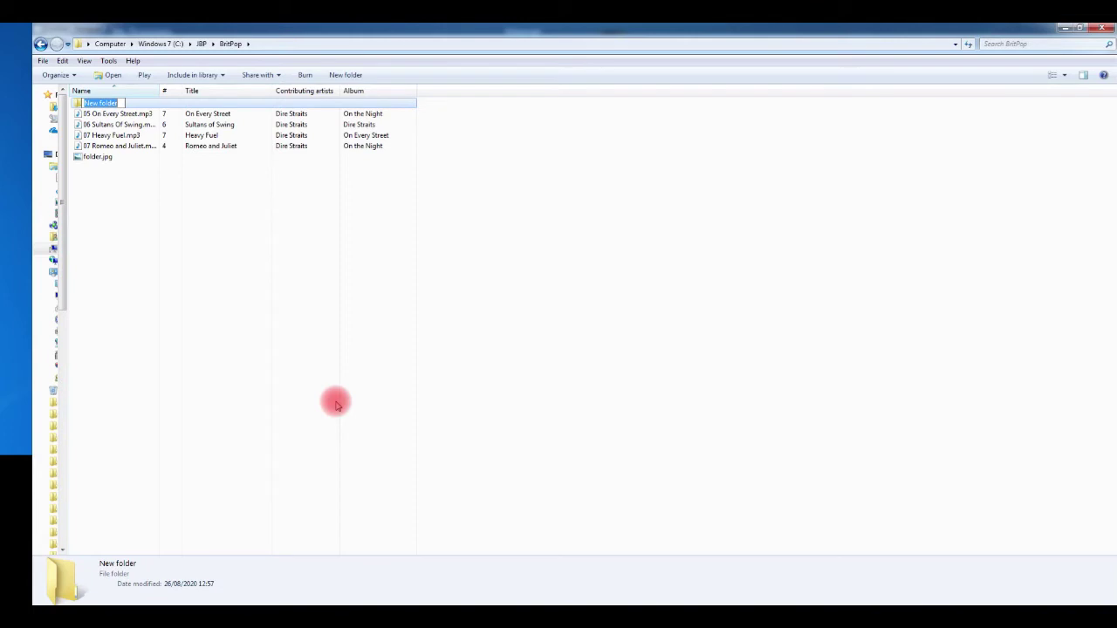
{"action": "type", "text": "best"}
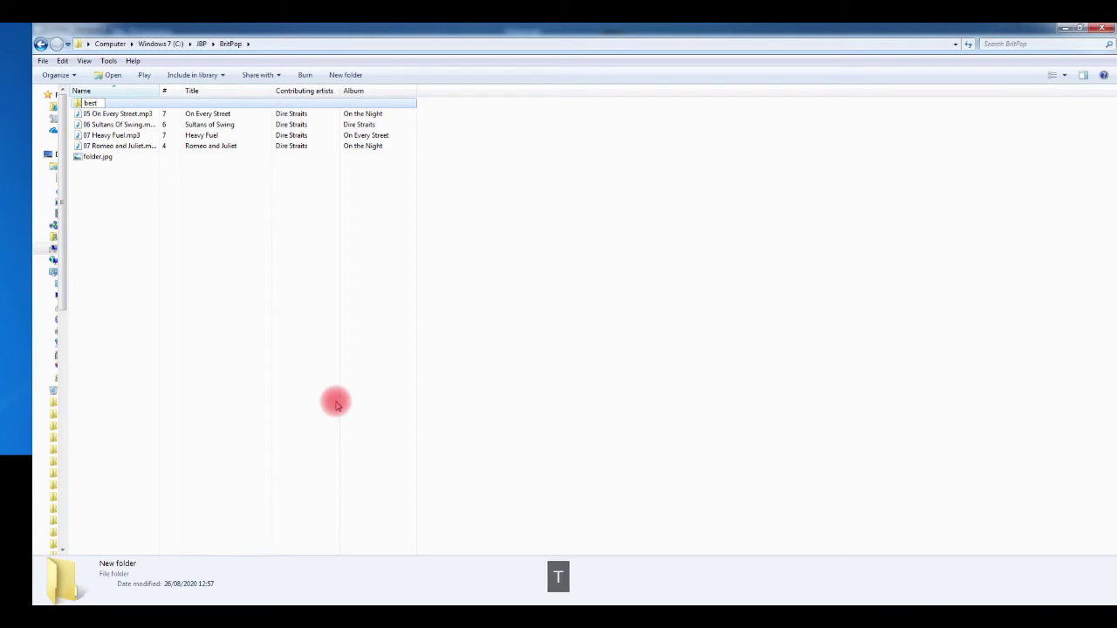
{"action": "type", "text": " britpo"}
{"action": "key", "text": "Return"}
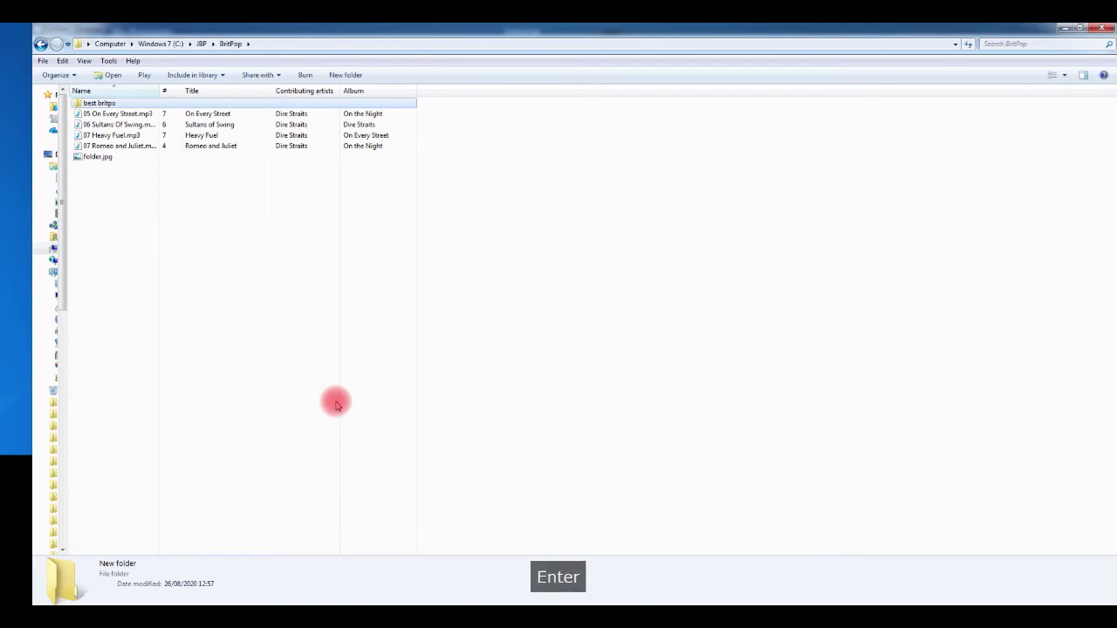
Move the four Dire Straits MP3s into the new folder and correct its name to 'best britpop'
{"action": "left_click", "coordinate": [133, 147]}
{"action": "left_click", "coordinate": [125, 115], "text": "shift"}
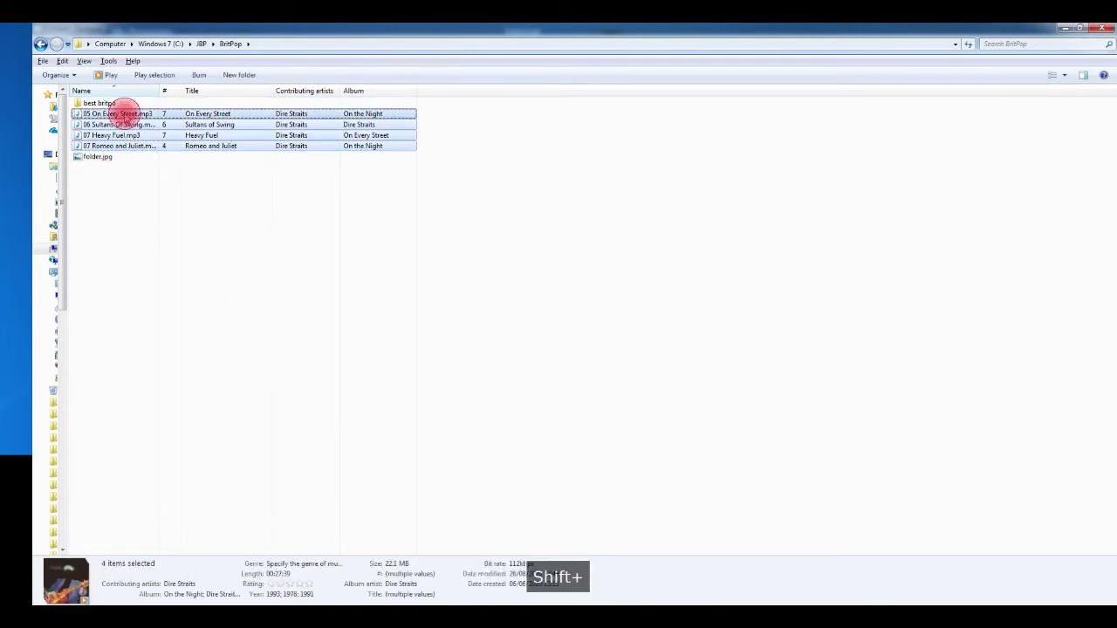
{"action": "left_click_drag", "start_coordinate": [124, 114], "coordinate": [96, 104]}
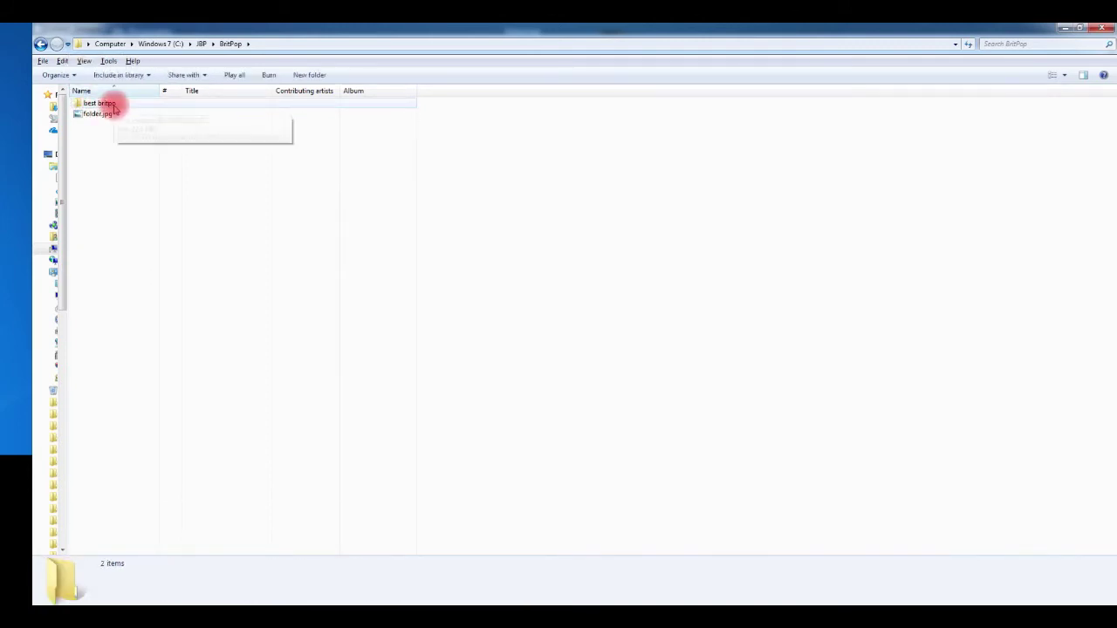
{"action": "left_click", "coordinate": [120, 107]}
{"action": "left_click", "coordinate": [120, 105]}
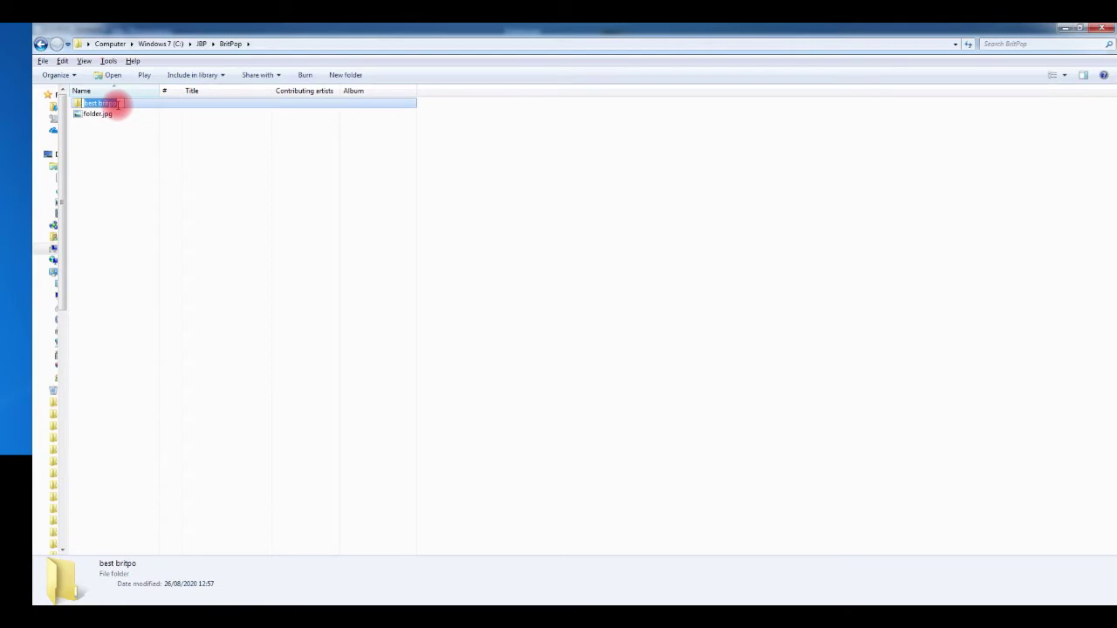
{"action": "type", "text": "p"}
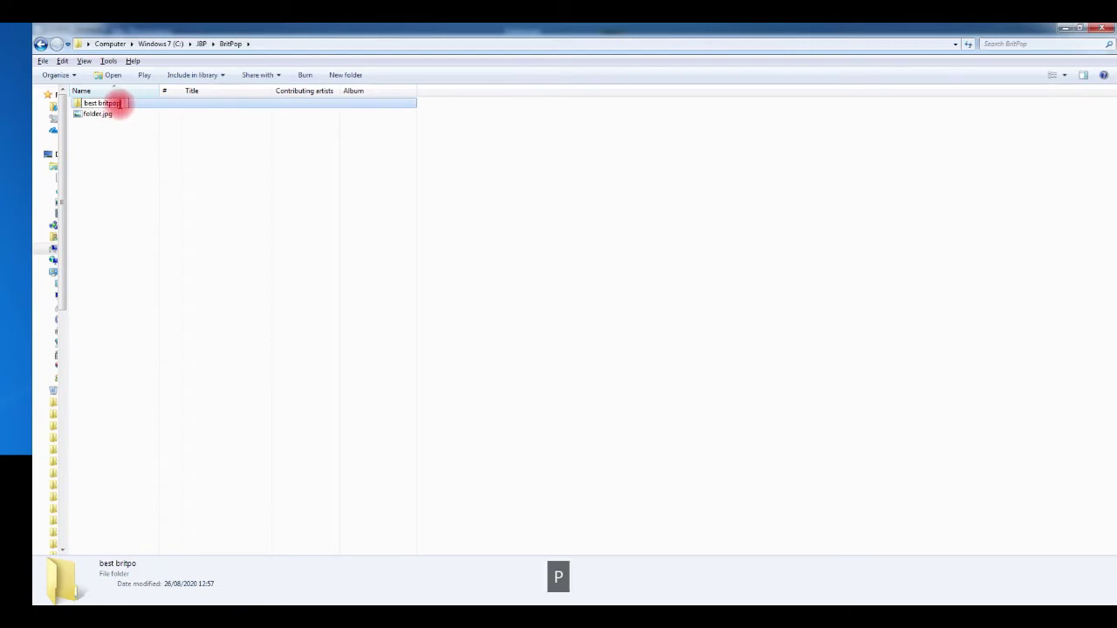
{"action": "left_click", "coordinate": [116, 156]}
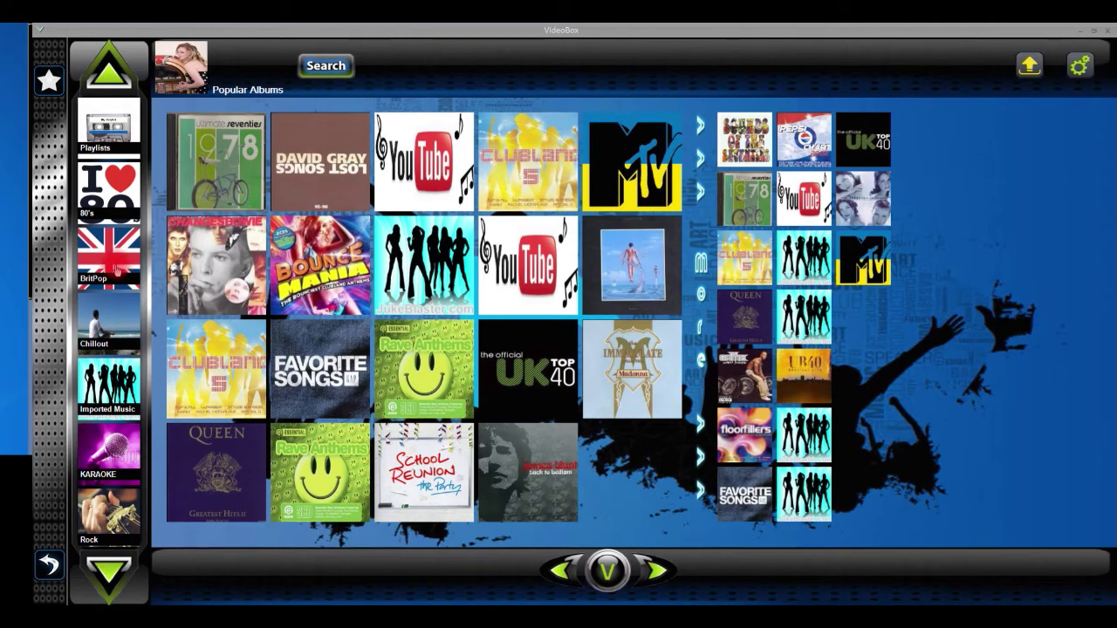
Open the BritPop category and its 'best britpop' album in VideoBox
{"action": "left_click", "coordinate": [113, 267]}
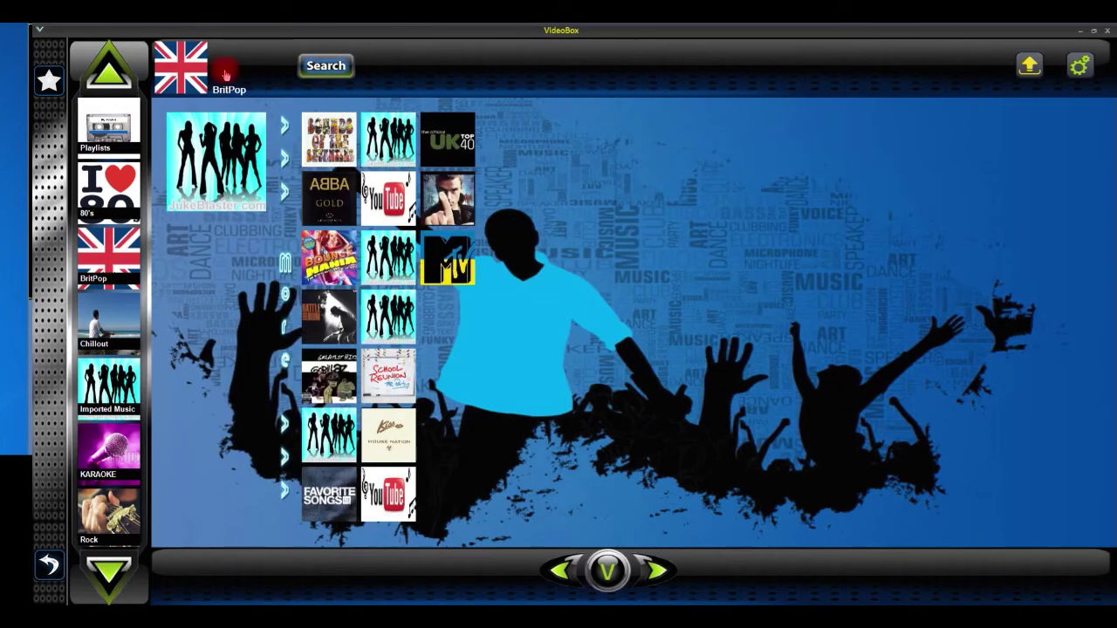
{"action": "left_click", "coordinate": [214, 157]}
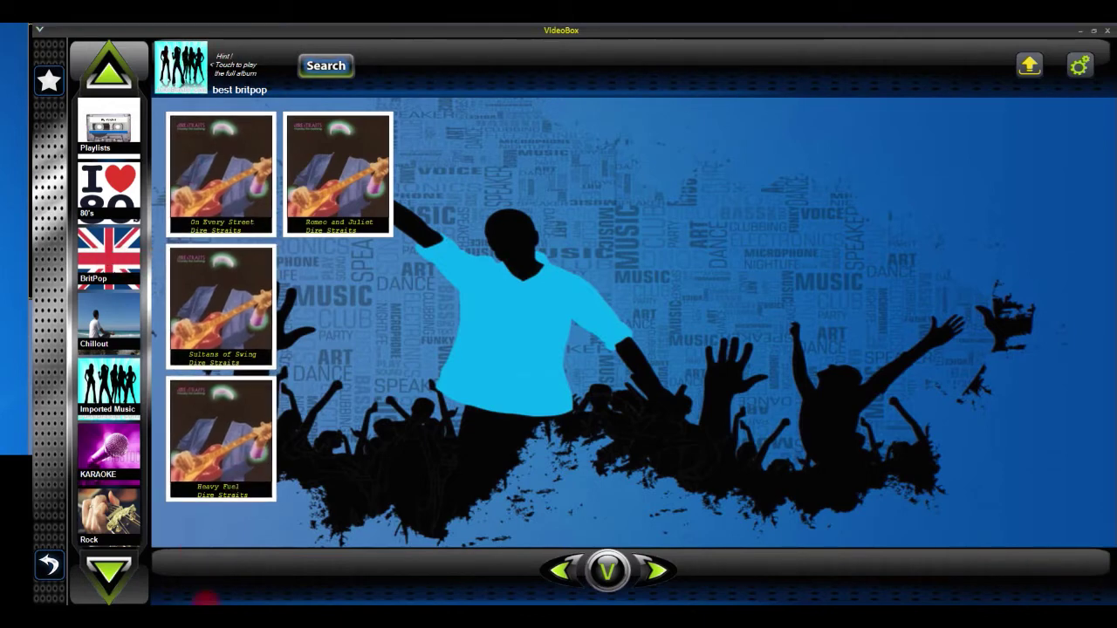
In Explorer, go from JBP into BritPop and 'best britpop', then go back to BritPop
{"action": "key", "text": "alt+Tab"}
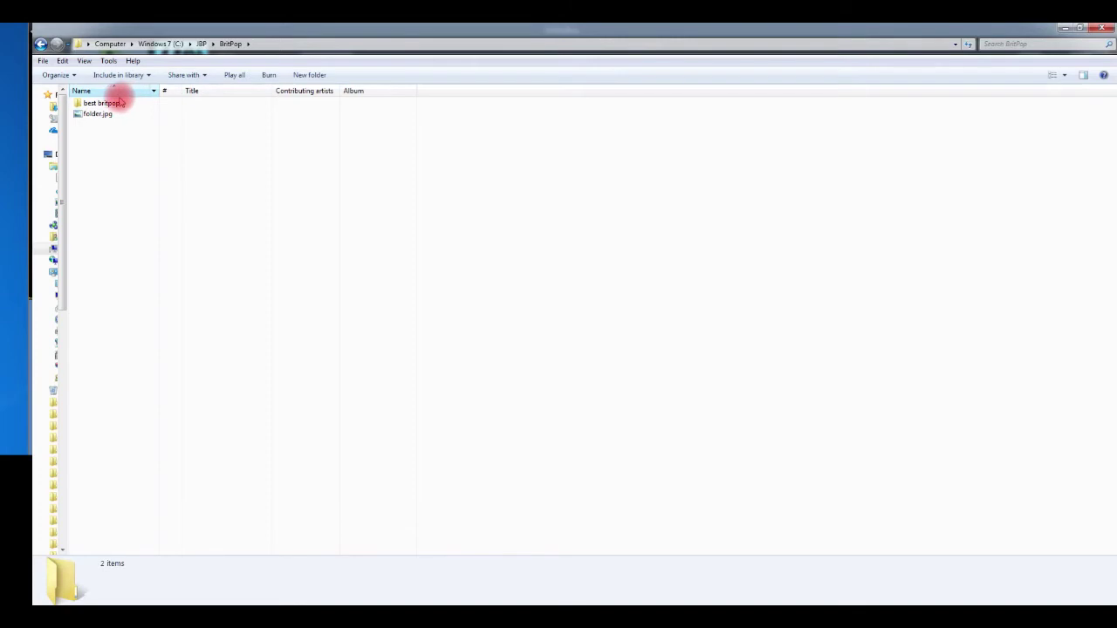
{"action": "left_click", "coordinate": [202, 46]}
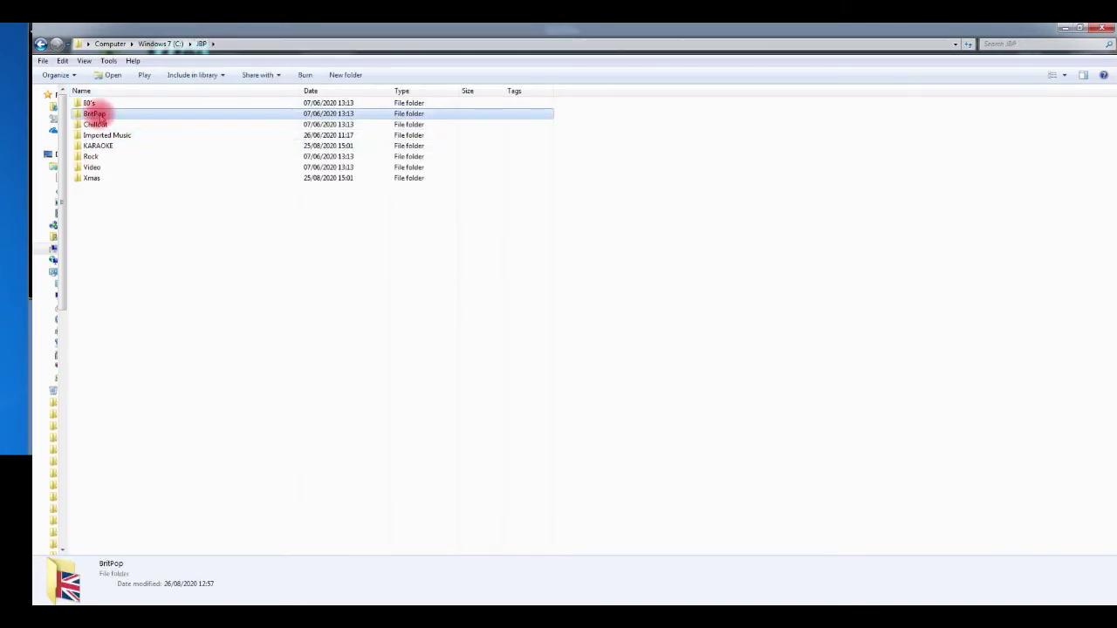
{"action": "double_click", "coordinate": [112, 114]}
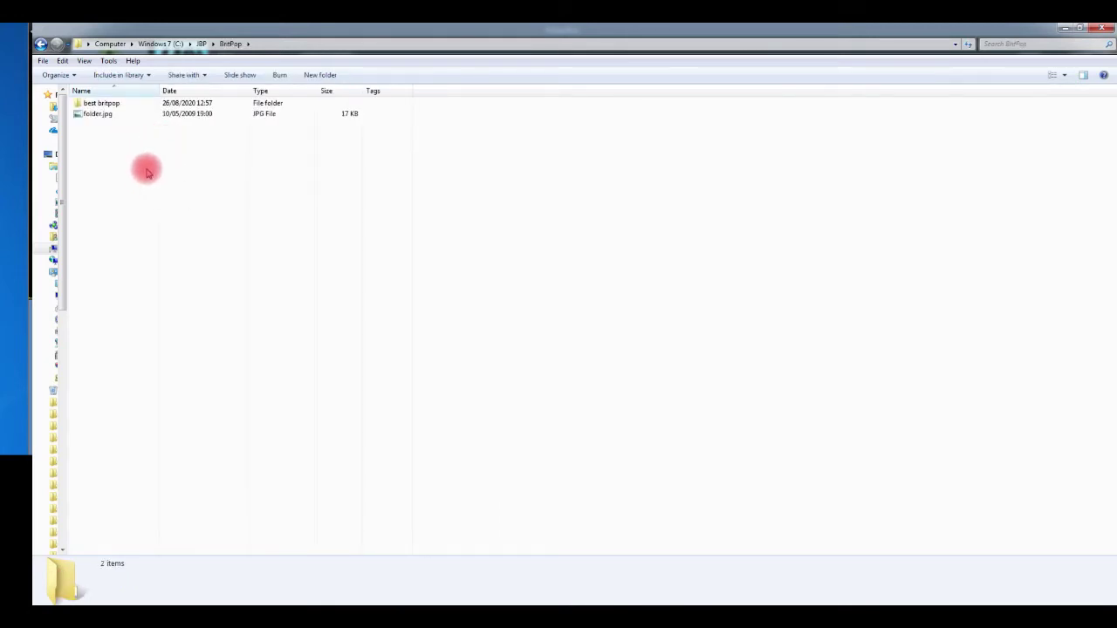
{"action": "left_click", "coordinate": [111, 103]}
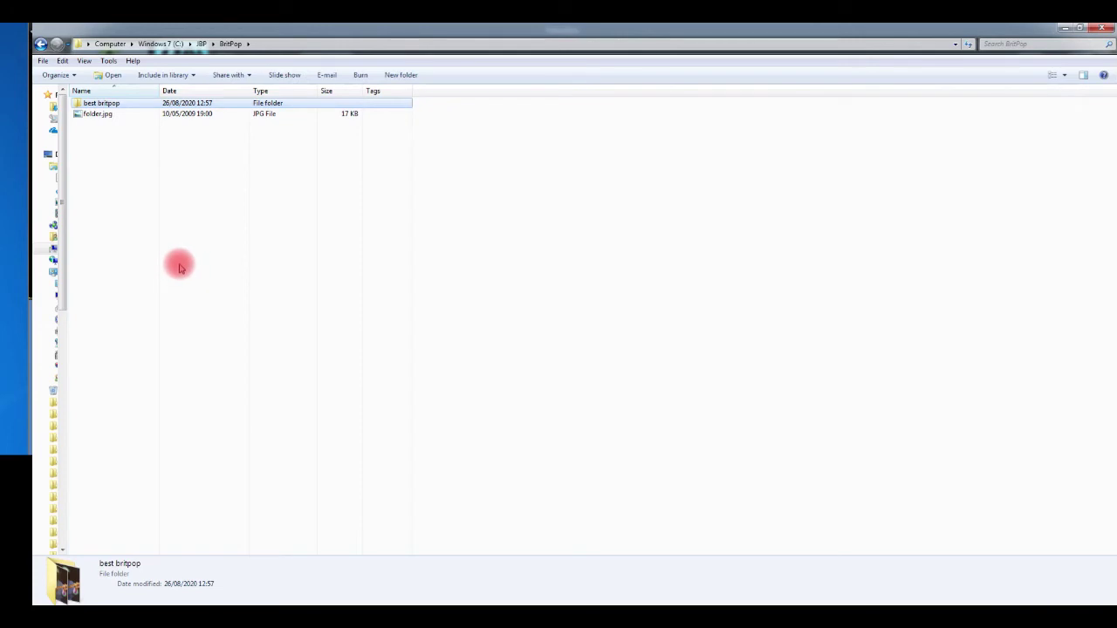
{"action": "double_click", "coordinate": [112, 104]}
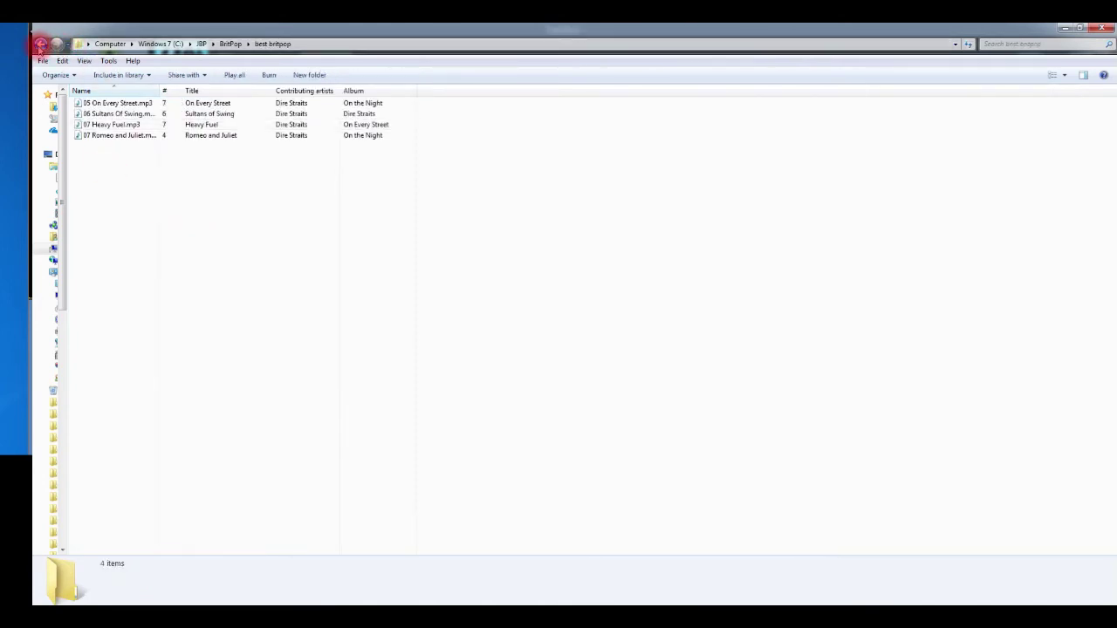
{"action": "left_click", "coordinate": [40, 45]}
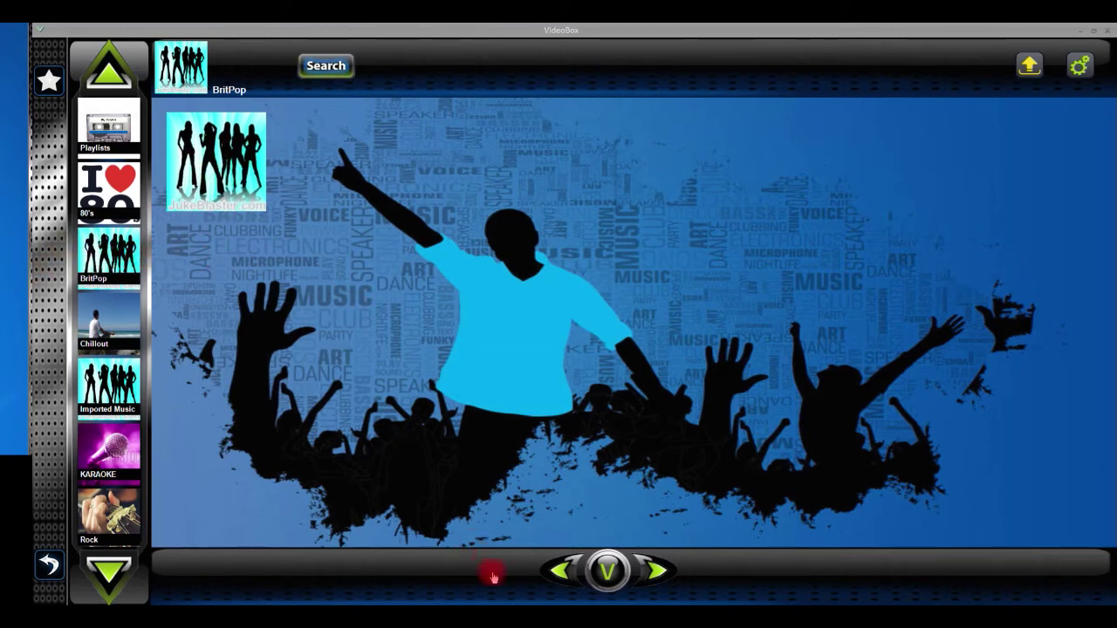
Bring the Explorer window showing the BritPop folder back to the front
{"action": "mouse_move", "coordinate": [470, 621]}
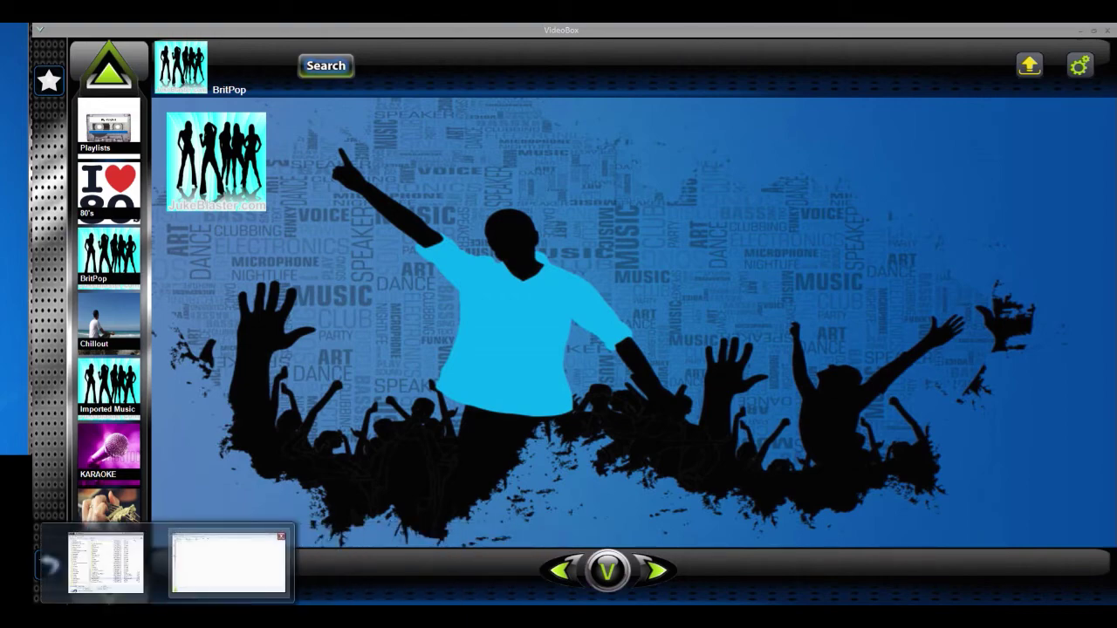
{"action": "left_click", "coordinate": [266, 542]}
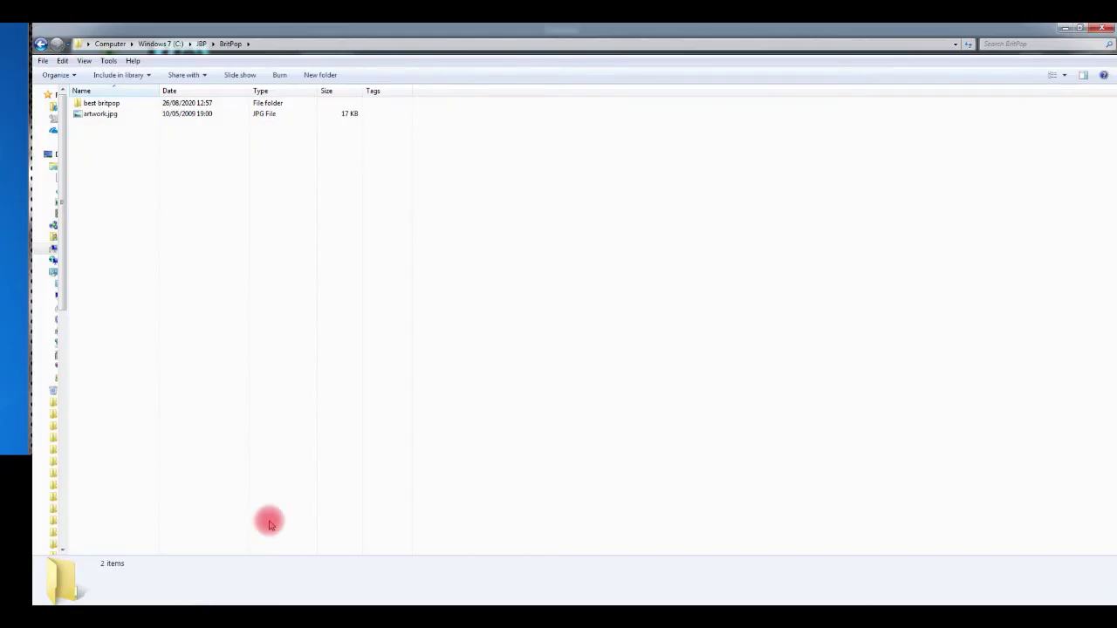
Rename artwork.jpg in the BritPop folder to folder.jpg
{"action": "left_click", "coordinate": [100, 114]}
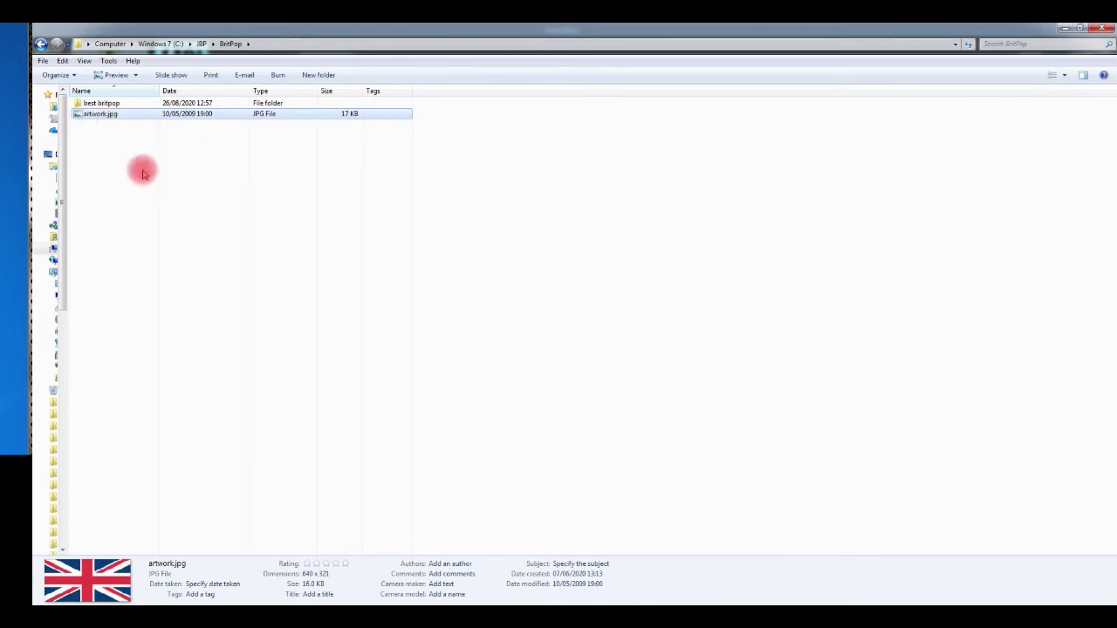
{"action": "left_click", "coordinate": [90, 116]}
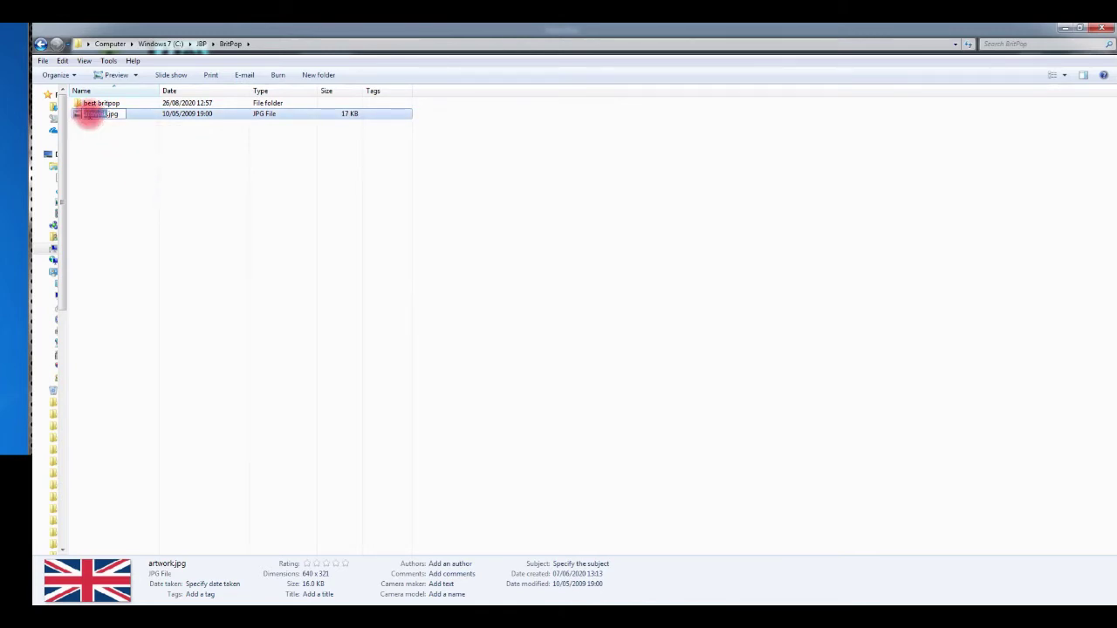
{"action": "type", "text": "o"}
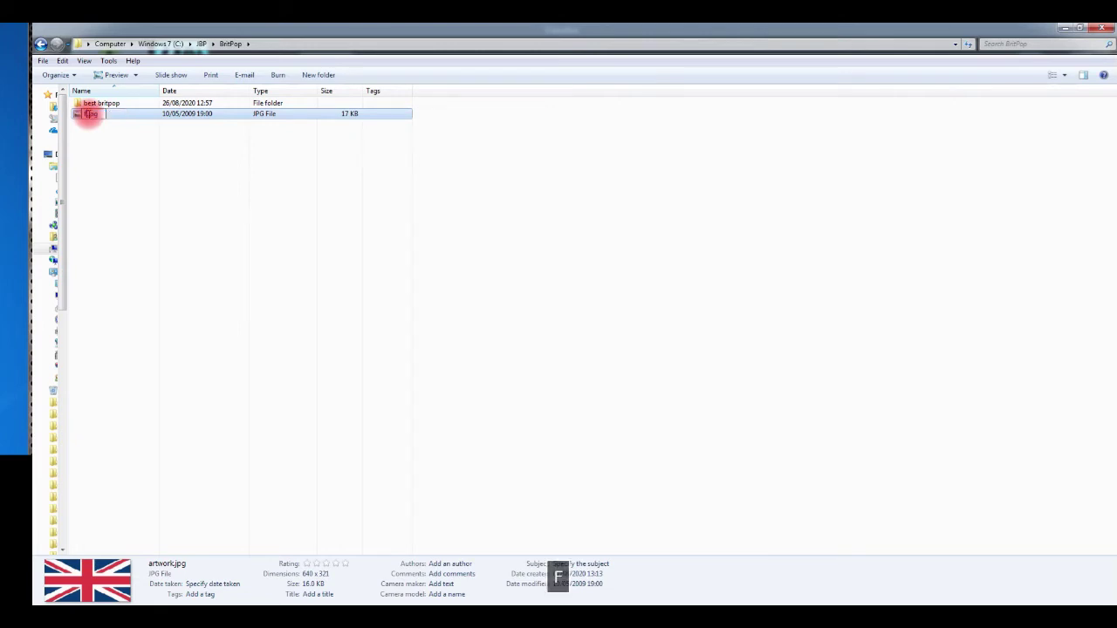
{"action": "type", "text": "lder"}
{"action": "left_click", "coordinate": [148, 167]}
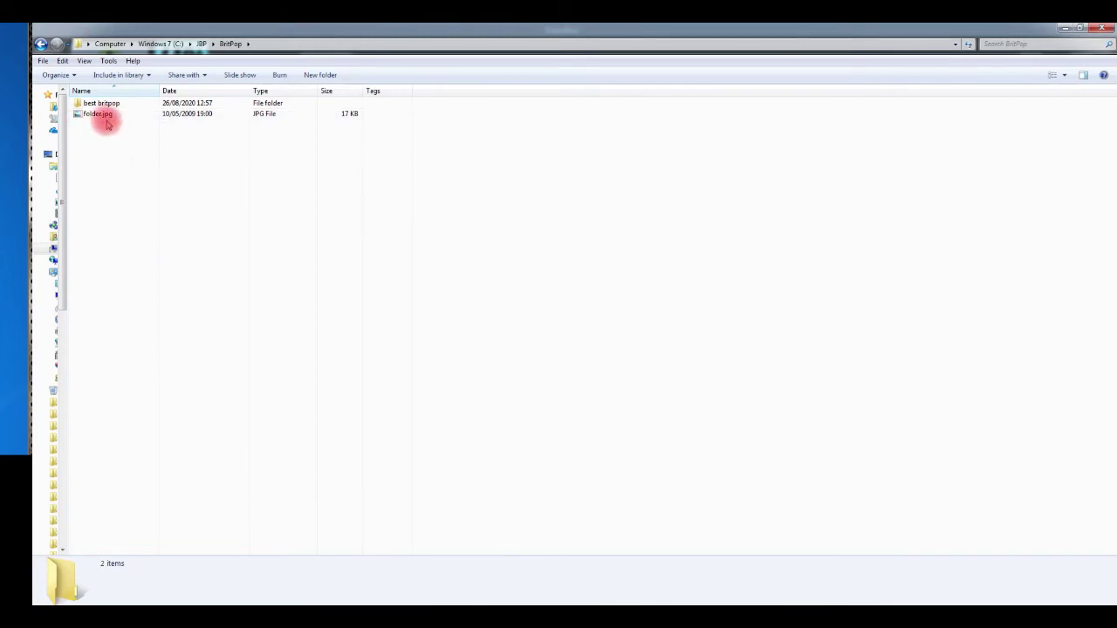
{"action": "left_click", "coordinate": [97, 121]}
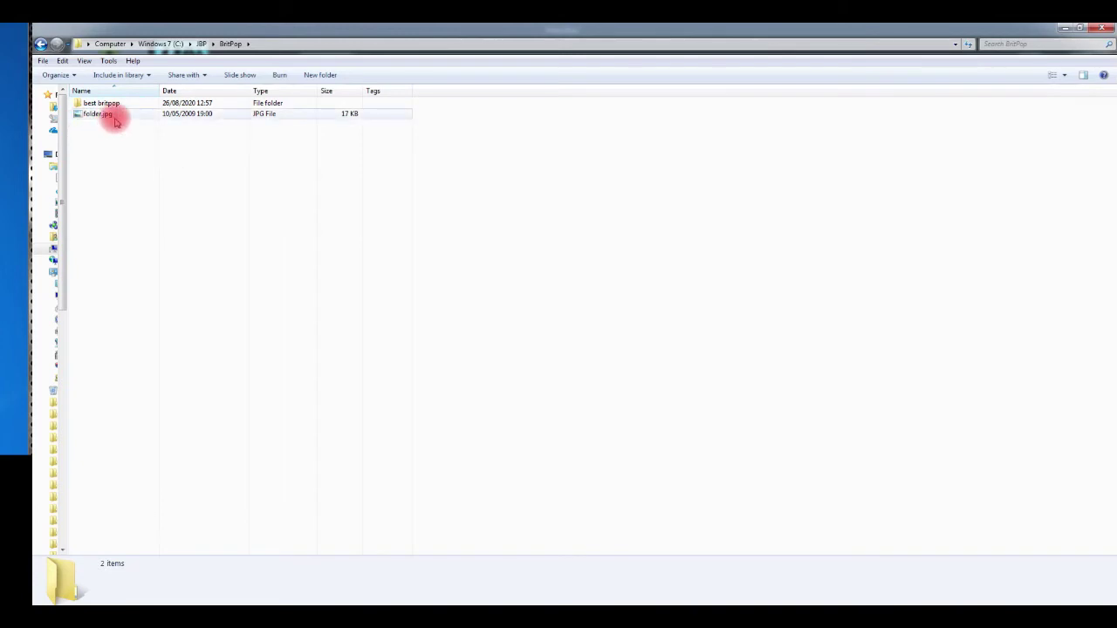
{"action": "mouse_move", "coordinate": [114, 122]}
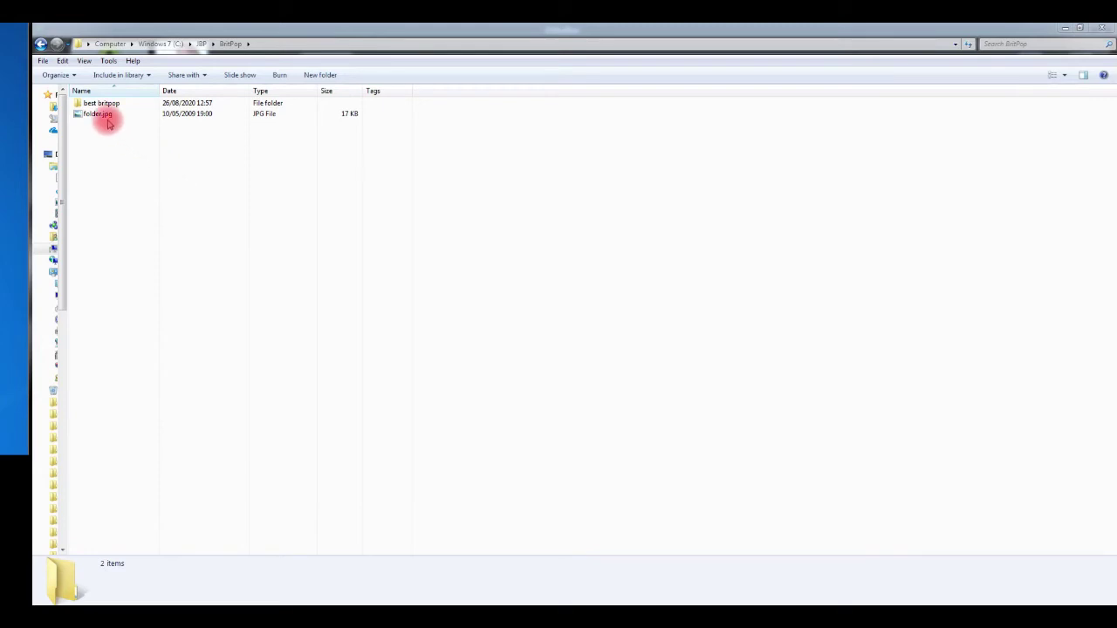
{"action": "left_click", "coordinate": [94, 117]}
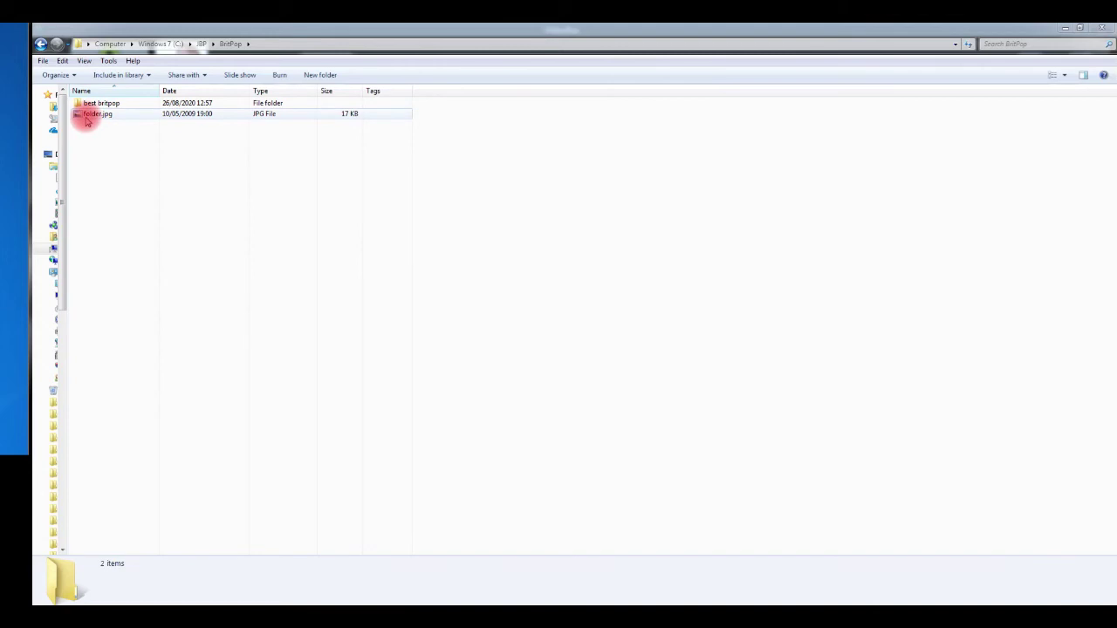
{"action": "left_click", "coordinate": [86, 122]}
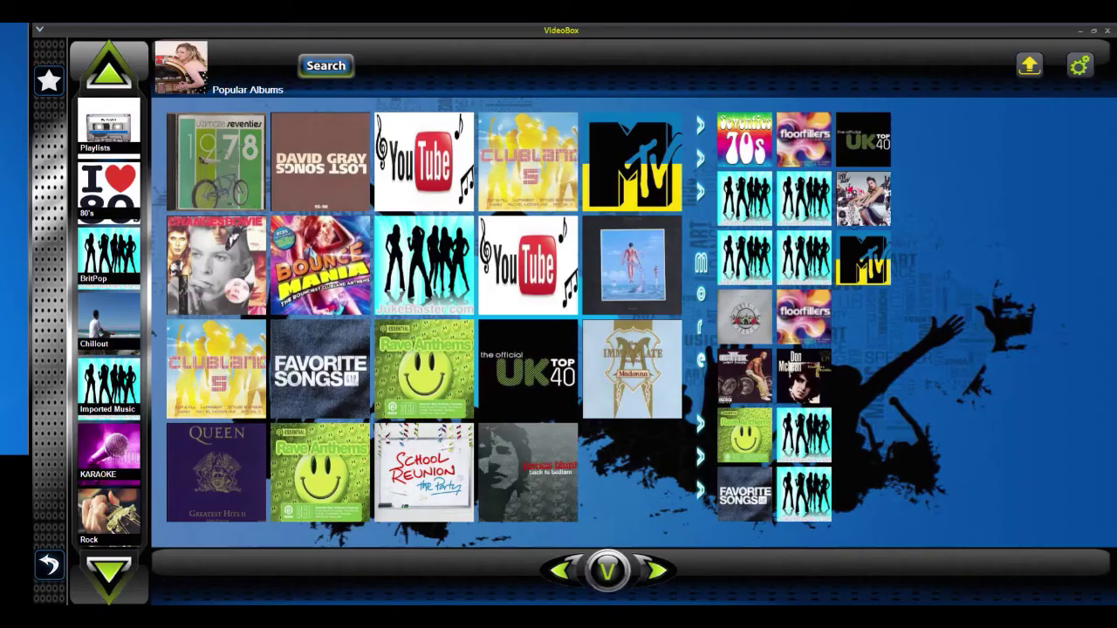
{"action": "left_click", "coordinate": [550, 604]}
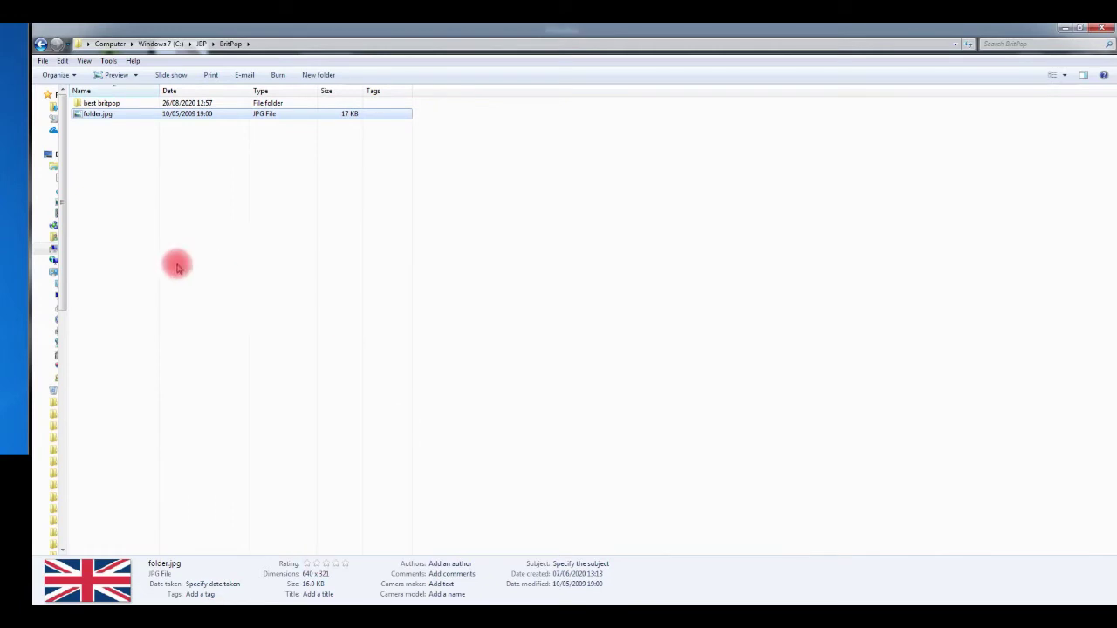
{"action": "left_click", "coordinate": [177, 261]}
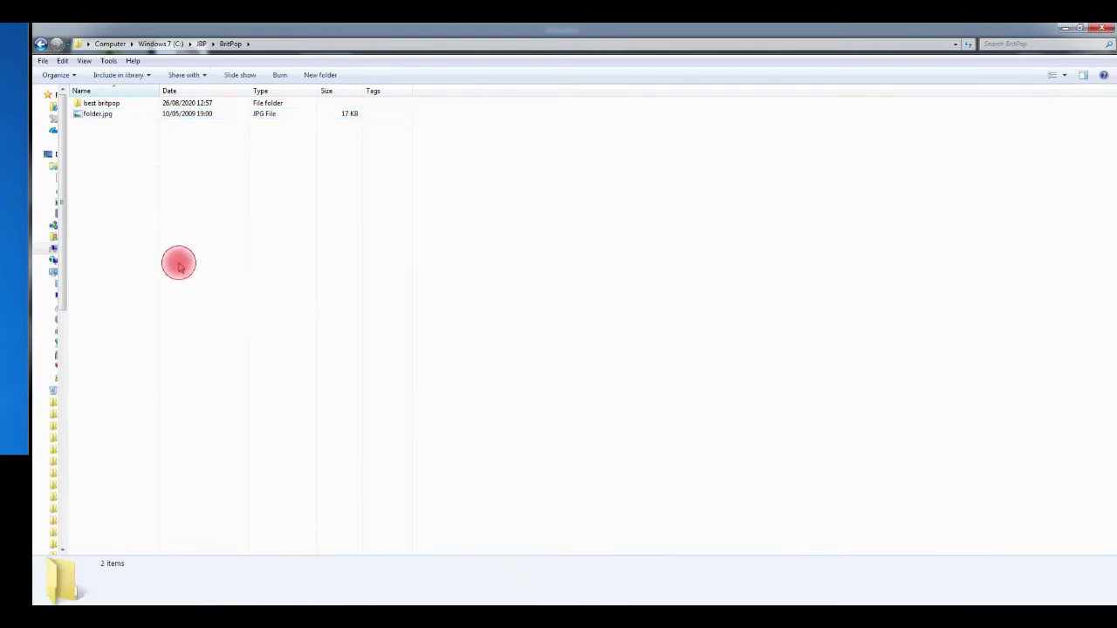
{"action": "left_click", "coordinate": [110, 117]}
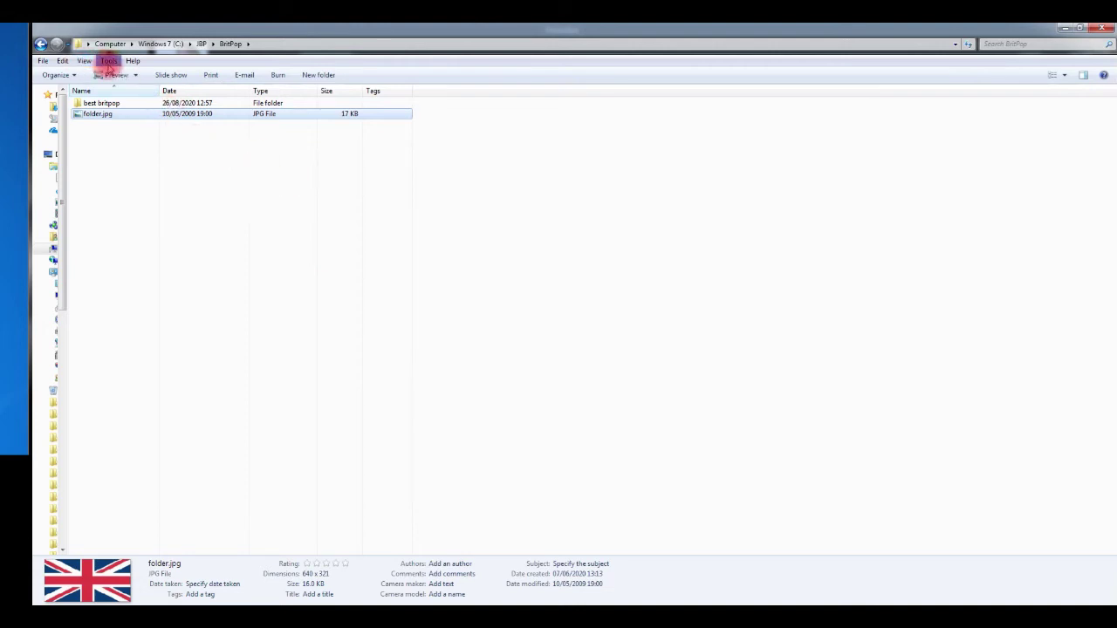
Untick 'Hide extensions for known file types' in Folder Options' View settings and apply
{"action": "left_click", "coordinate": [109, 61]}
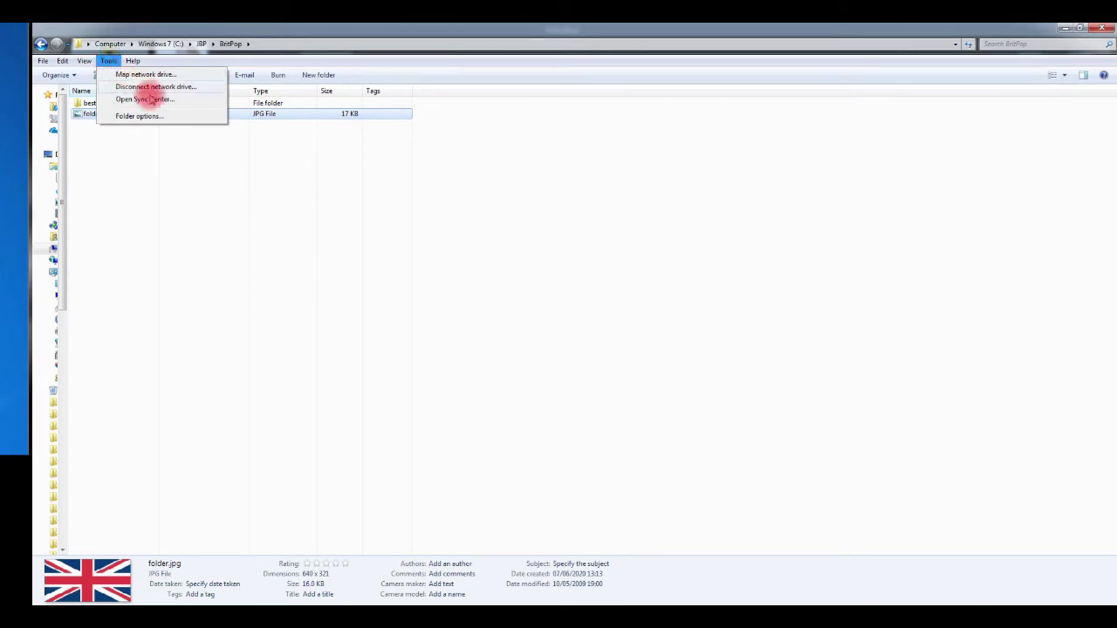
{"action": "left_click", "coordinate": [160, 121]}
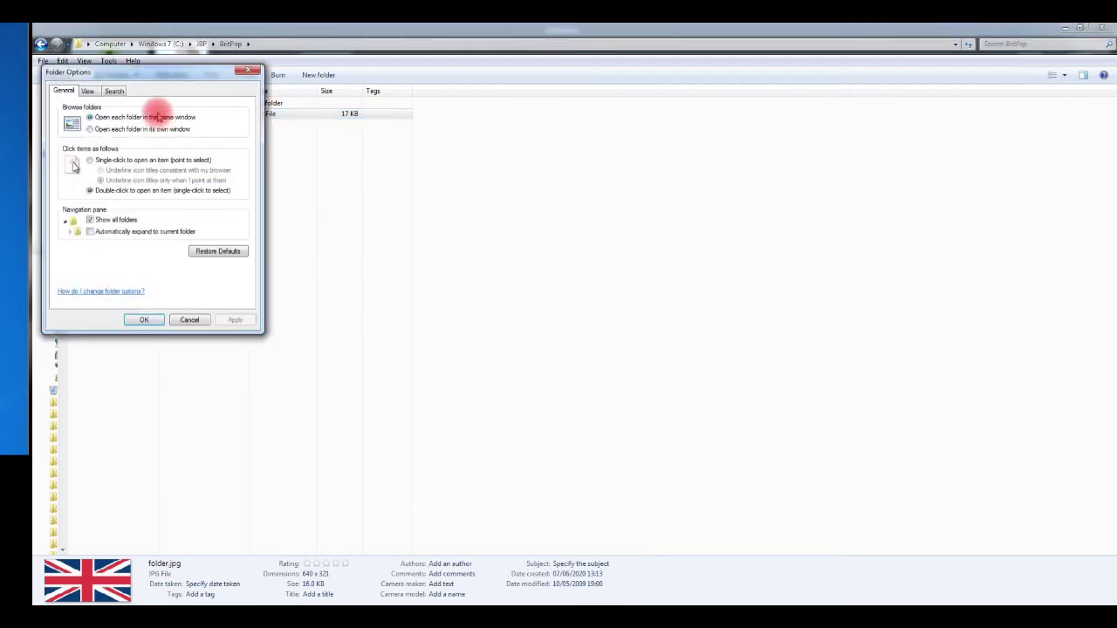
{"action": "left_click_drag", "start_coordinate": [154, 75], "coordinate": [503, 141]}
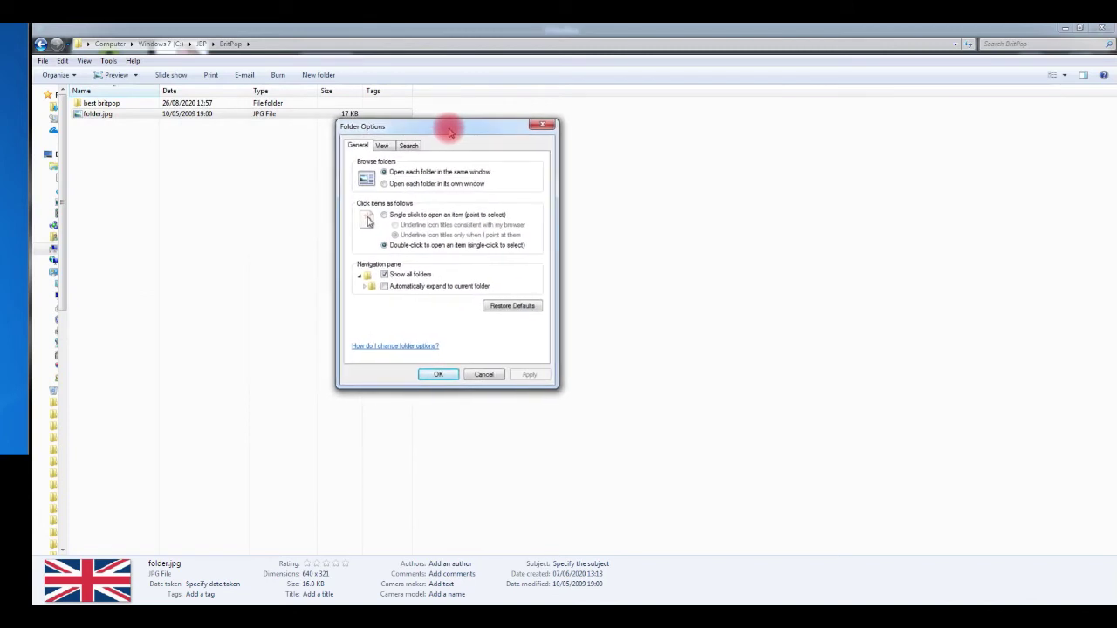
{"action": "left_click", "coordinate": [383, 147]}
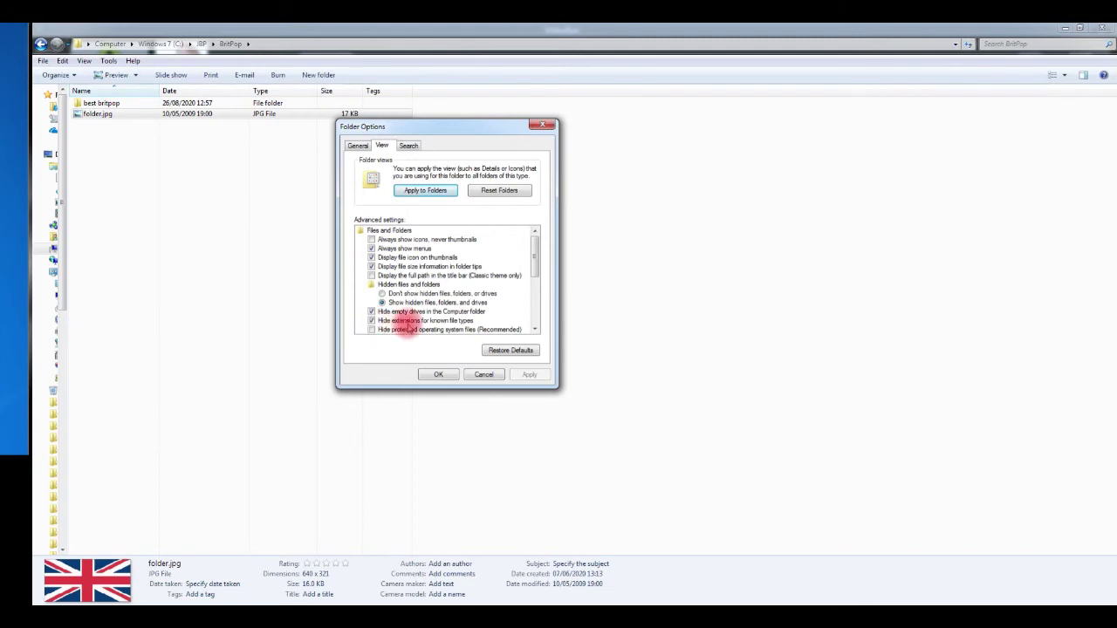
{"action": "left_click", "coordinate": [372, 320]}
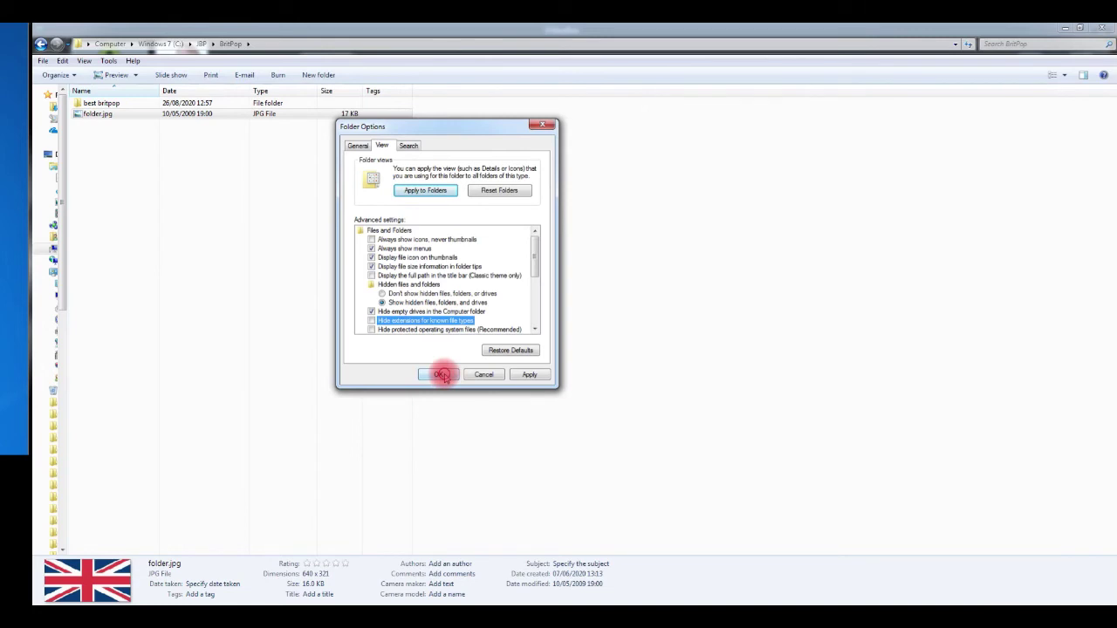
{"action": "left_click", "coordinate": [442, 375]}
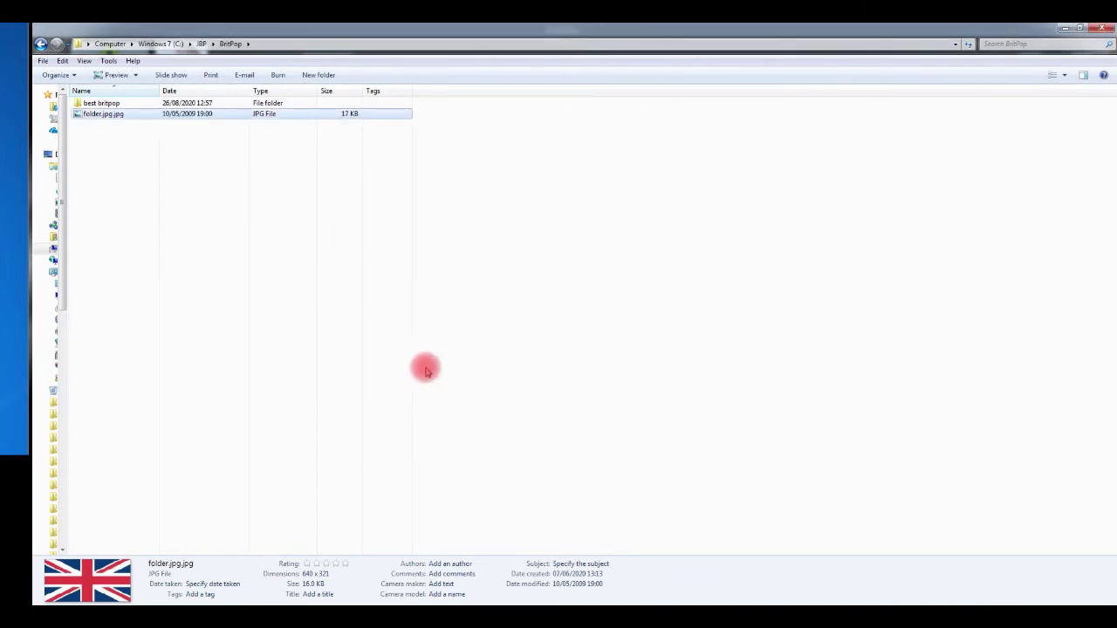
Trim folder.jpg.jpg to folder.jpg, then check the new flag artwork in VideoBox
{"action": "left_click", "coordinate": [122, 117]}
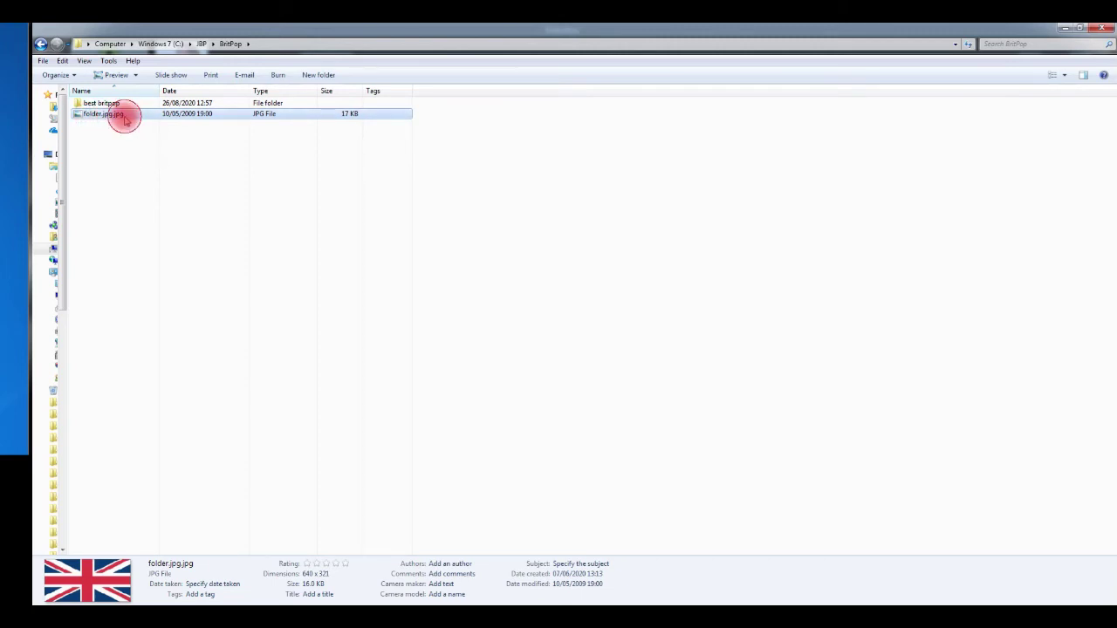
{"action": "left_click_drag", "start_coordinate": [117, 116], "coordinate": [148, 135]}
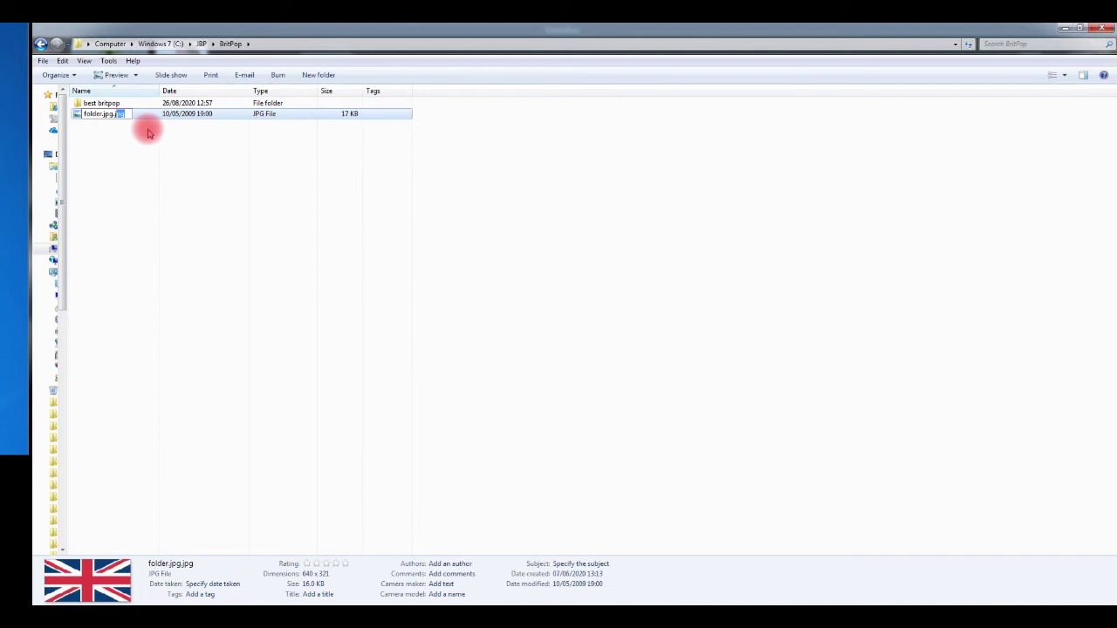
{"action": "left_click", "coordinate": [131, 115]}
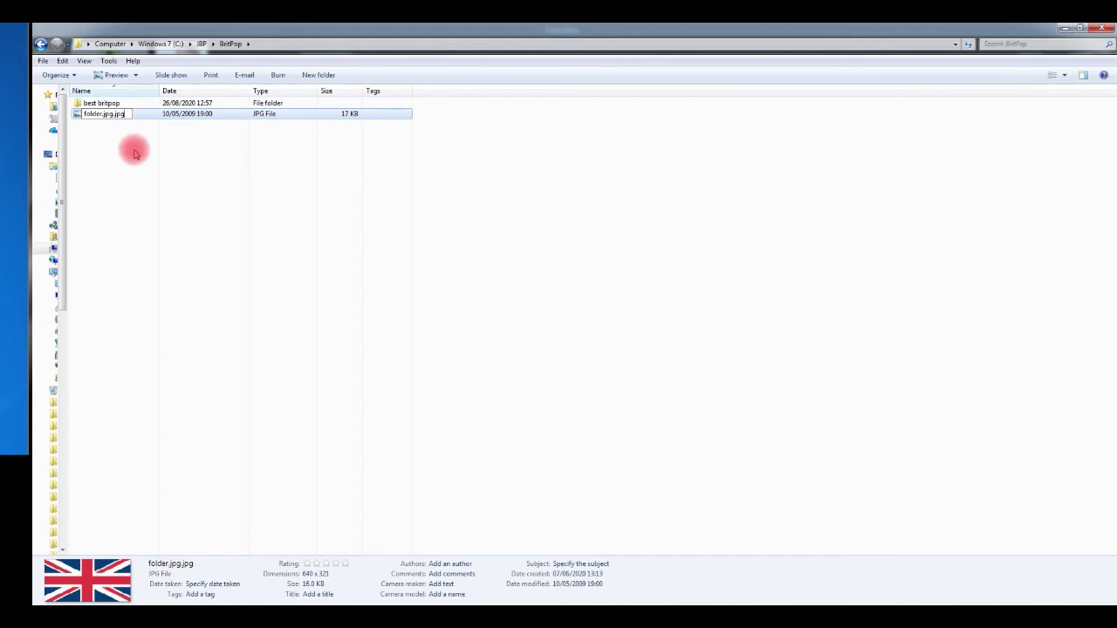
{"action": "key", "text": "BackSpace"}
{"action": "key", "text": "BackSpace"}
{"action": "key", "text": "BackSpace"}
{"action": "key", "text": "BackSpace"}
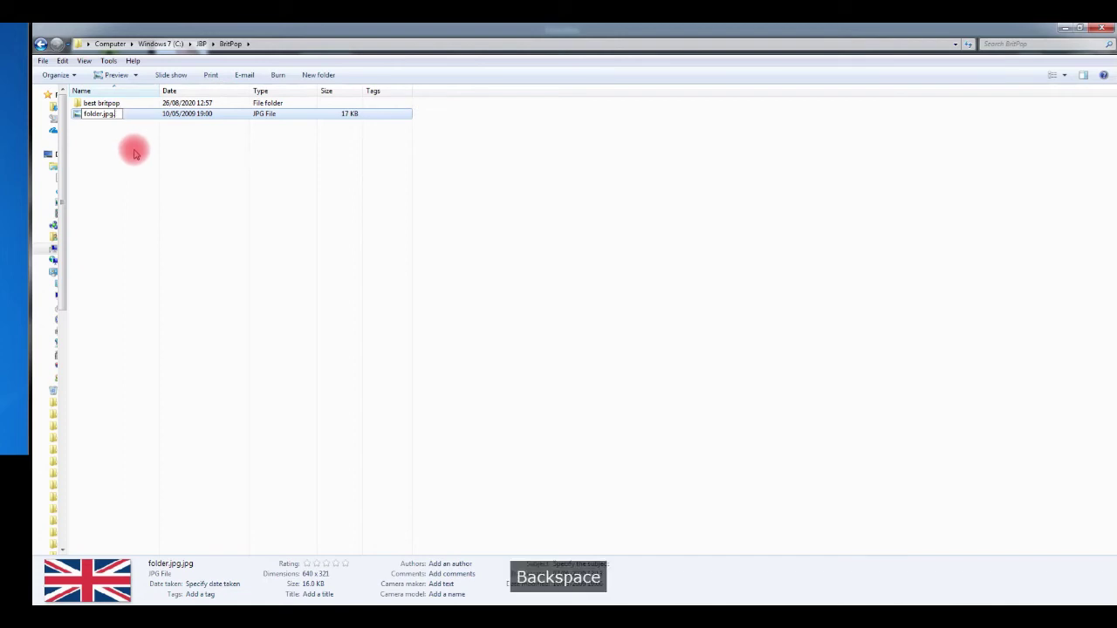
{"action": "left_click", "coordinate": [134, 154]}
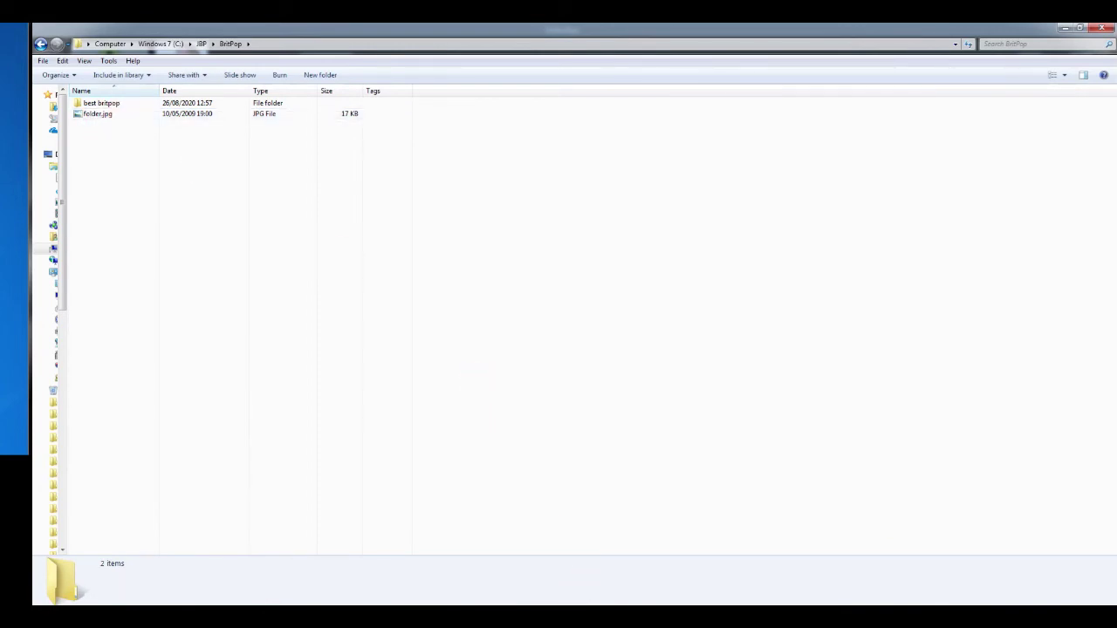
{"action": "mouse_move", "coordinate": [581, 599]}
{"action": "left_click", "coordinate": [540, 550]}
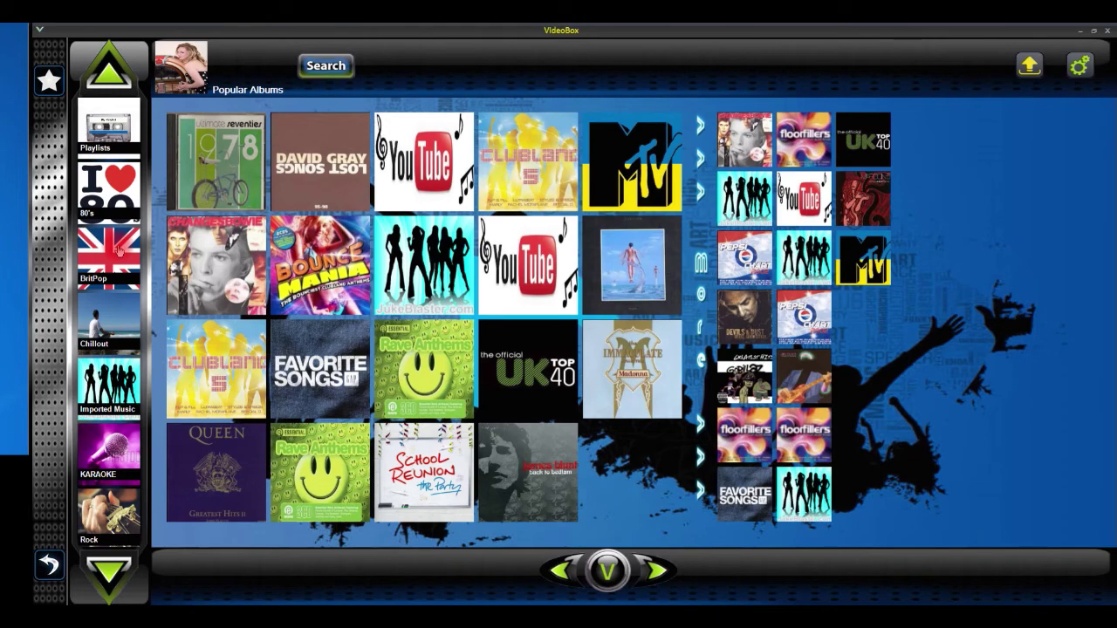
Close the VideoBox player after confirming the BritPop Union Jack artwork, returning to Explorer
{"action": "left_click", "coordinate": [1081, 30]}
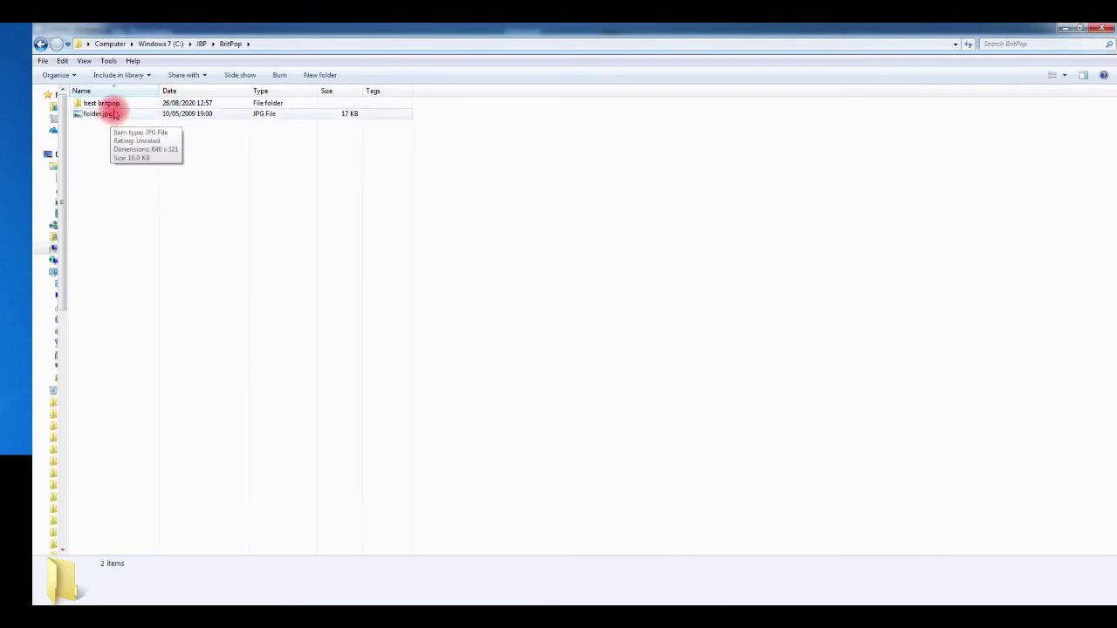
Show the KARAOKE > Male Artists > A-Ha folder with its Dummy test song 1 files
{"action": "mouse_move", "coordinate": [109, 121]}
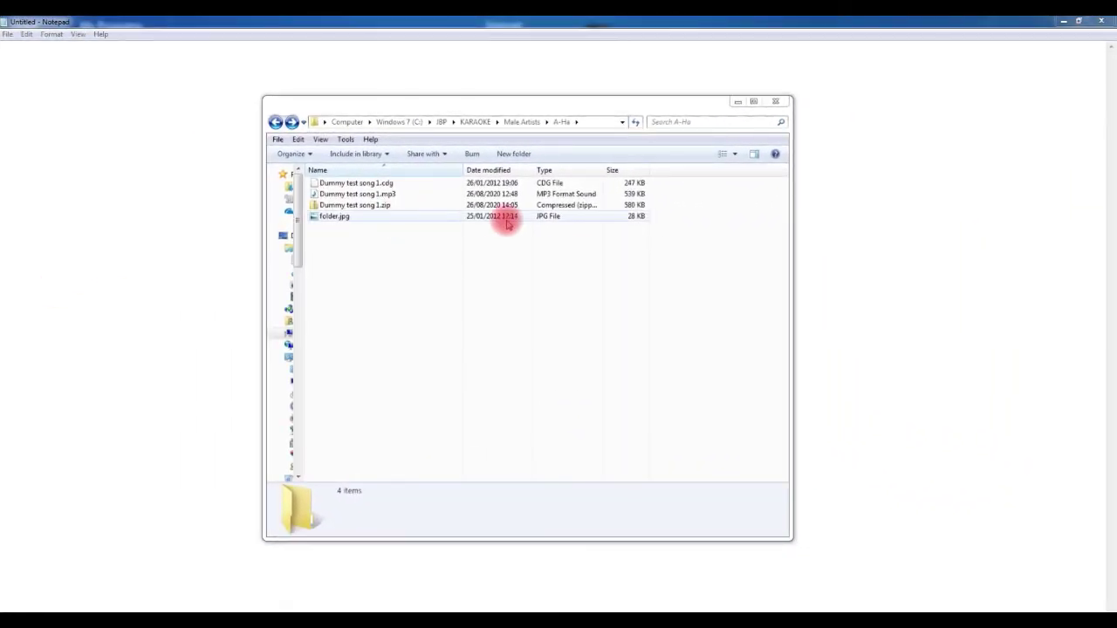
{"action": "left_click_drag", "start_coordinate": [470, 109], "coordinate": [464, 107]}
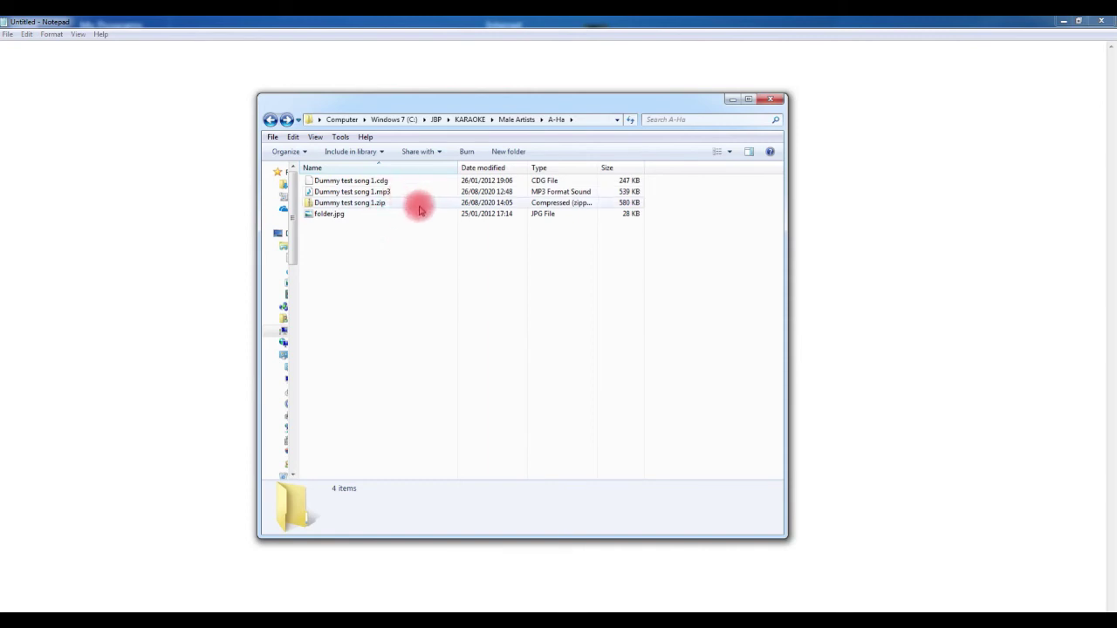
{"action": "left_click", "coordinate": [375, 192]}
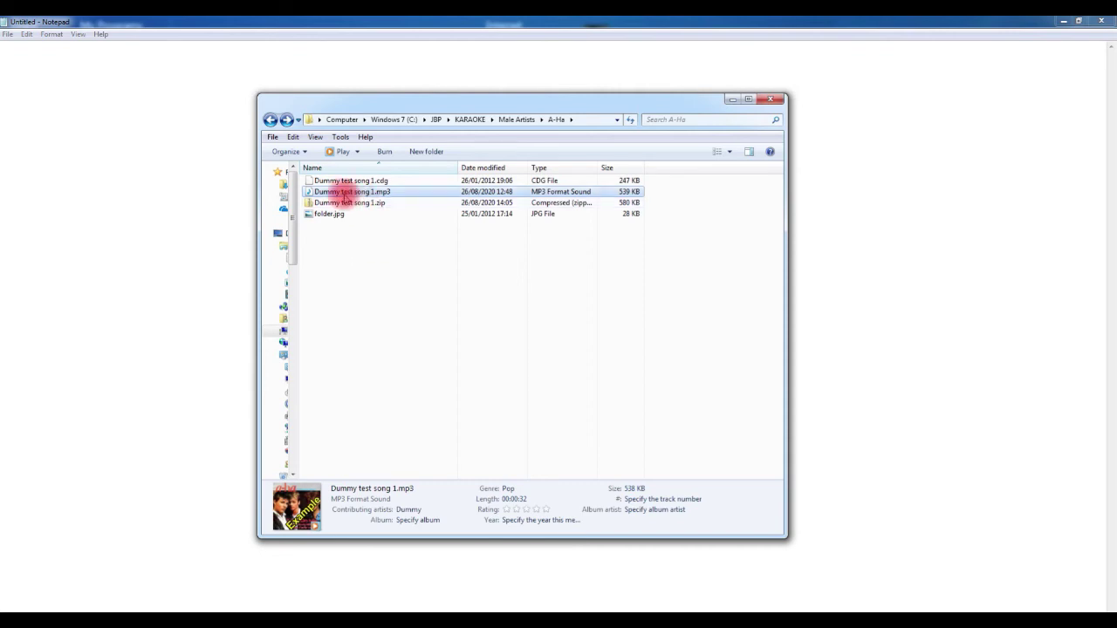
{"action": "mouse_move", "coordinate": [387, 196]}
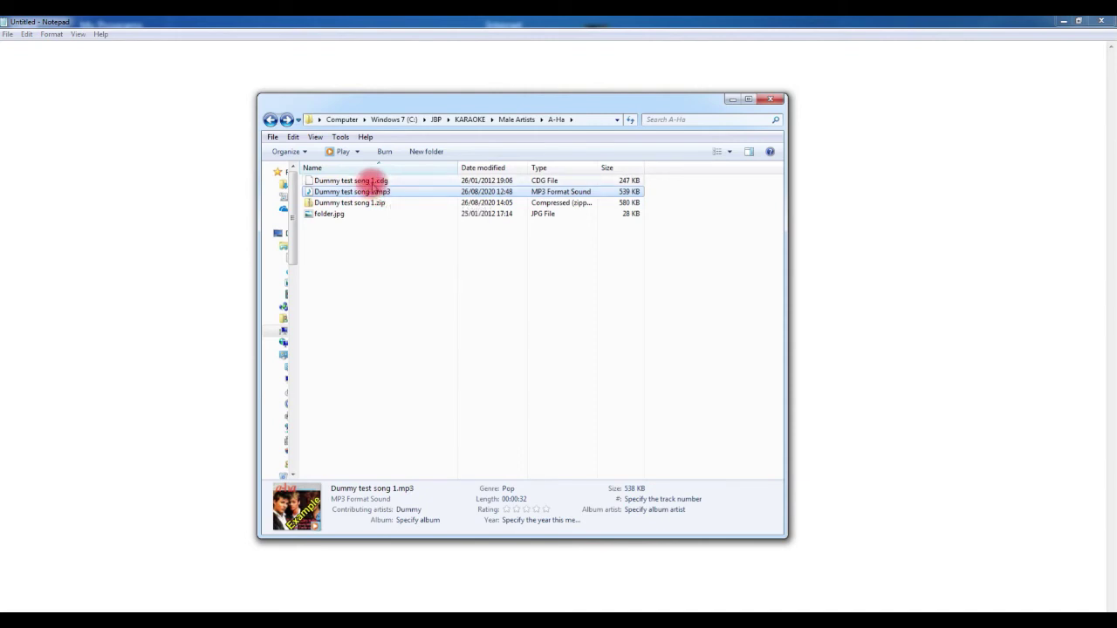
{"action": "left_click", "coordinate": [372, 182]}
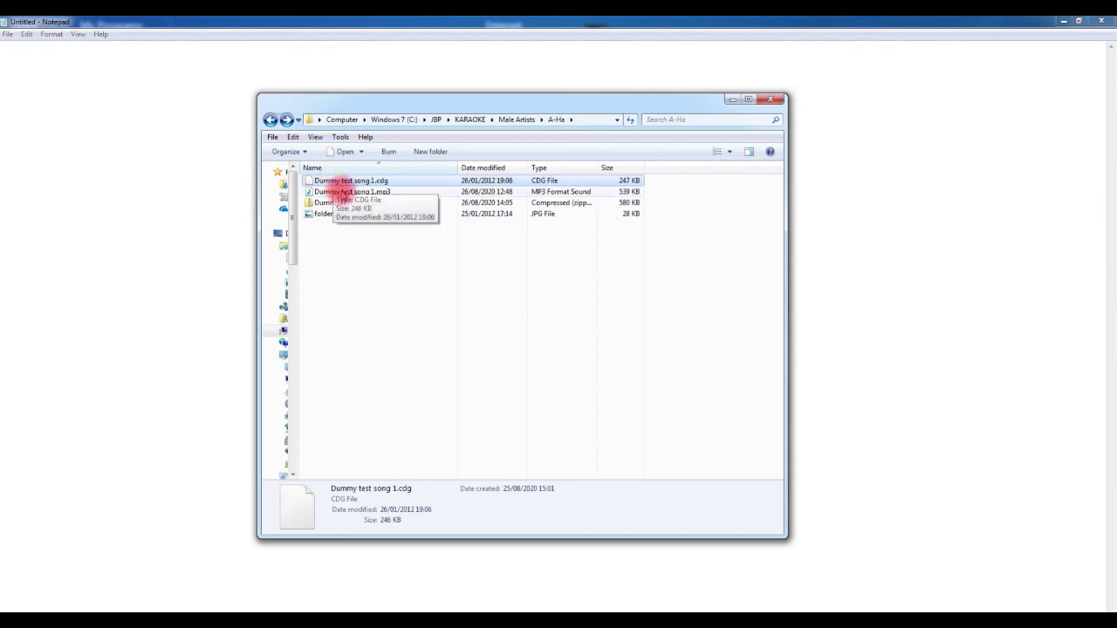
{"action": "left_click", "coordinate": [341, 191]}
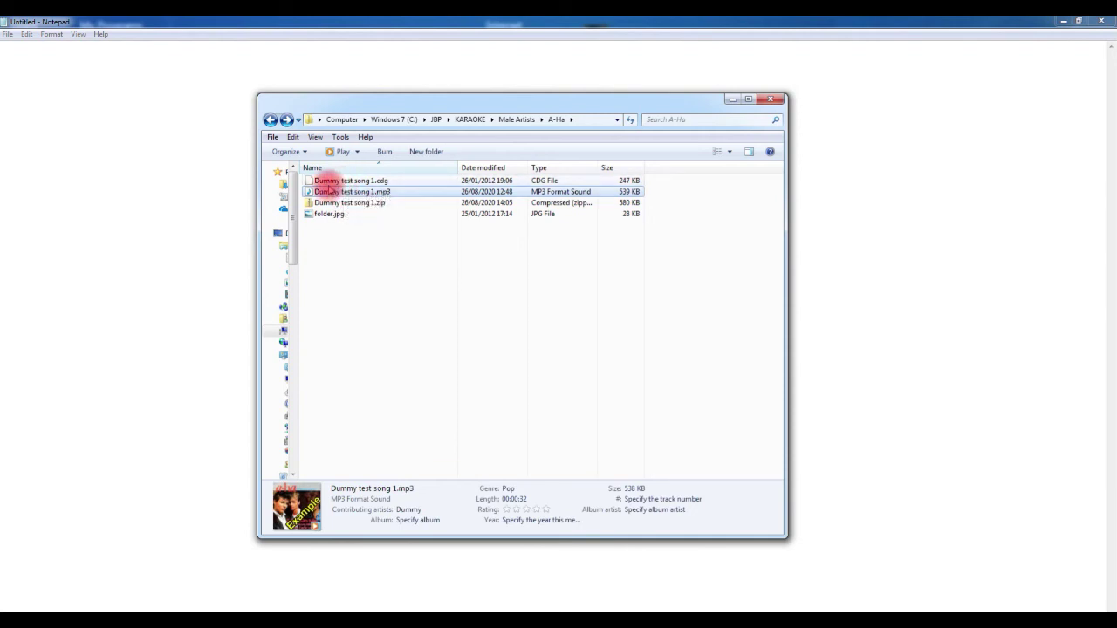
{"action": "left_click", "coordinate": [329, 184]}
{"action": "mouse_move", "coordinate": [329, 188]}
{"action": "left_mouse_down"}
{"action": "mouse_move", "coordinate": [327, 197]}
{"action": "mouse_move", "coordinate": [352, 199]}
{"action": "mouse_move", "coordinate": [336, 189]}
{"action": "left_mouse_up"}
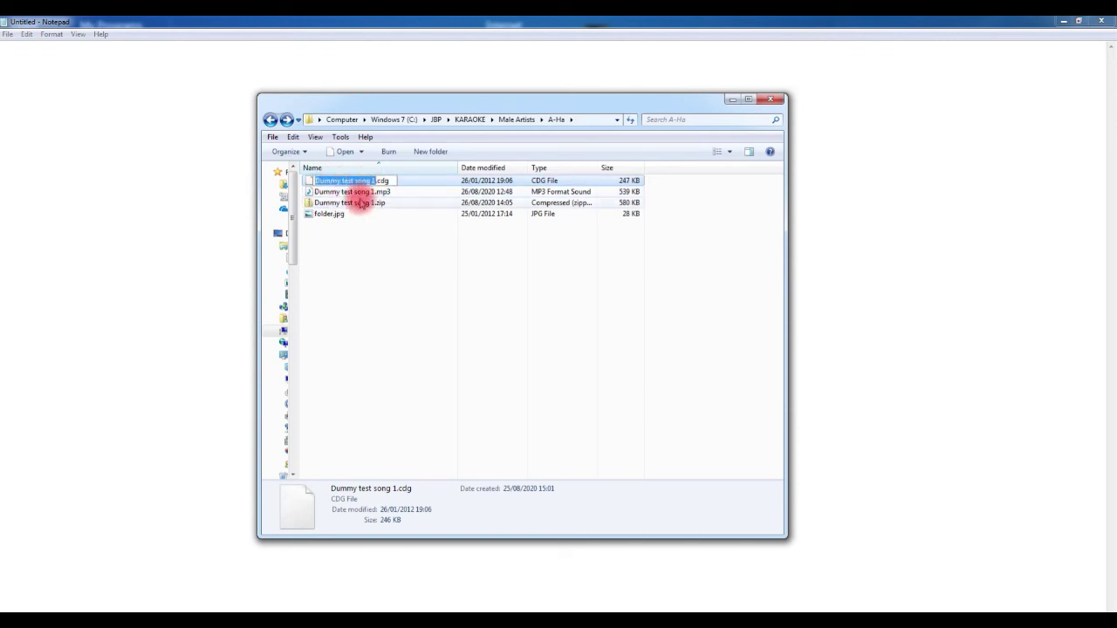
{"action": "left_click", "coordinate": [346, 192]}
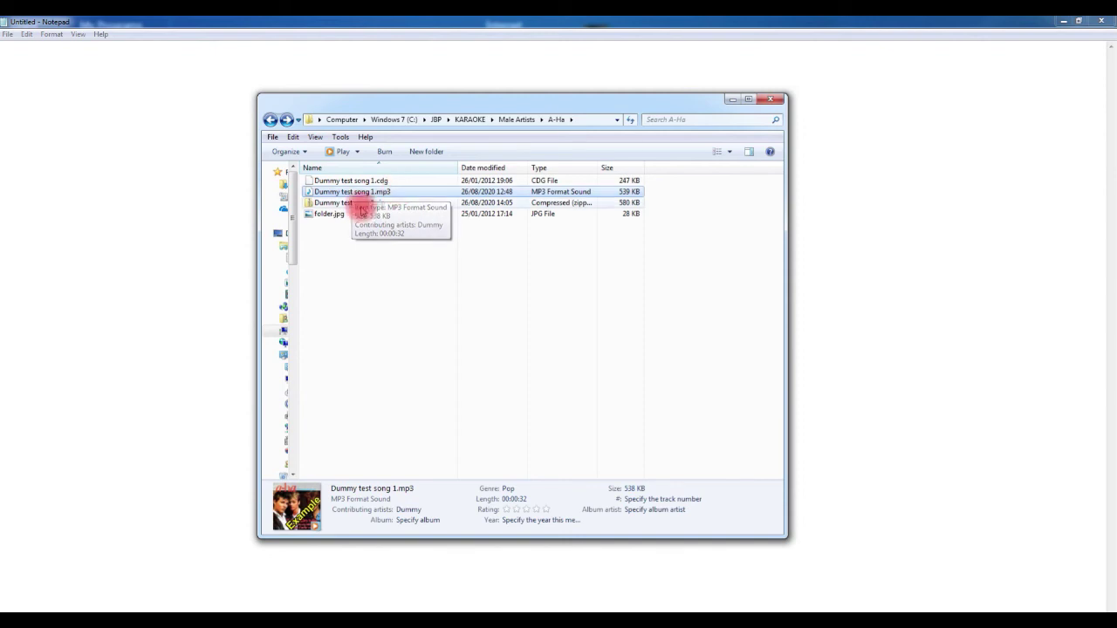
Rename the mp3 to 'dummy test song 1.mp3' with a lowercase d
{"action": "left_click", "coordinate": [319, 193]}
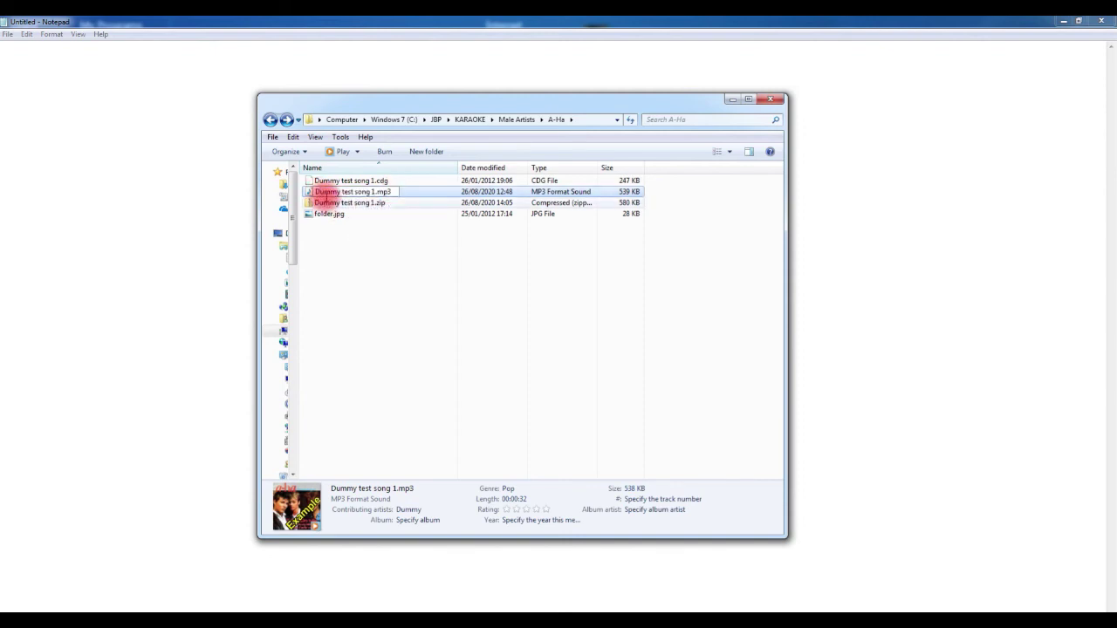
{"action": "key", "text": "BackSpace"}
{"action": "type", "text": "d"}
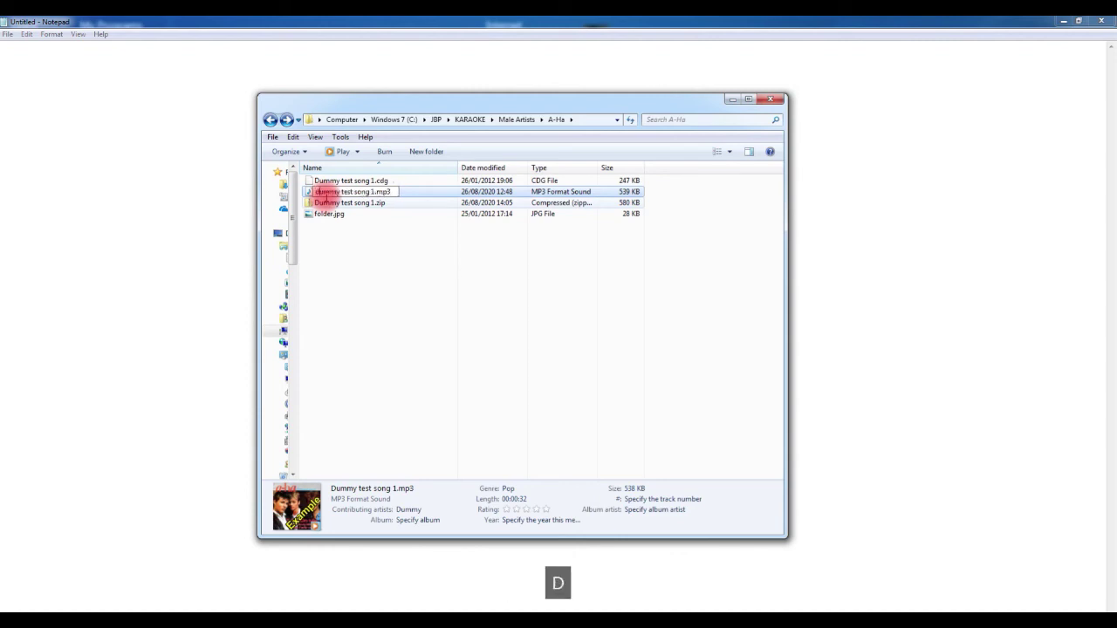
{"action": "left_click", "coordinate": [354, 240]}
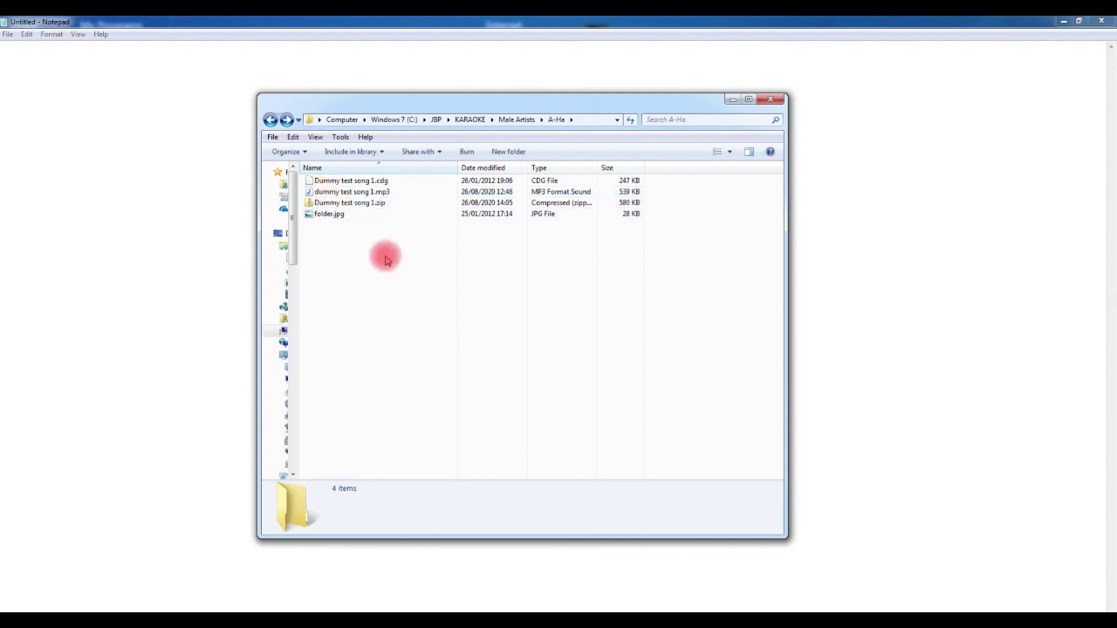
Compare the .cdg and renamed .mp3 names, then begin renaming the mp3 again
{"action": "left_click", "coordinate": [386, 180]}
{"action": "left_click", "coordinate": [393, 193]}
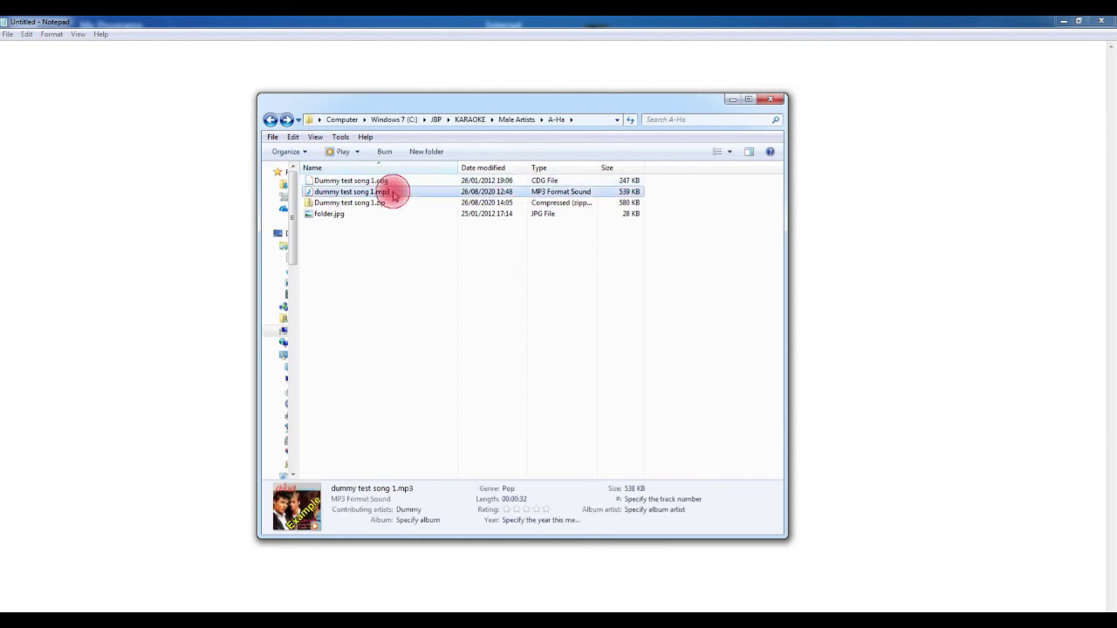
{"action": "left_click", "coordinate": [393, 183]}
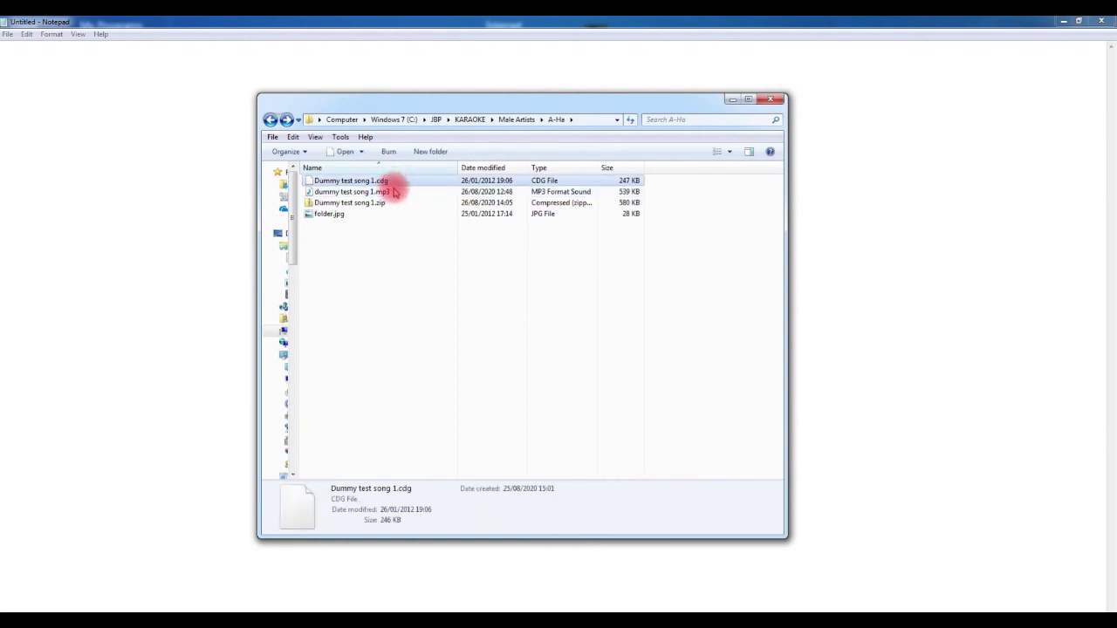
{"action": "left_click", "coordinate": [393, 191]}
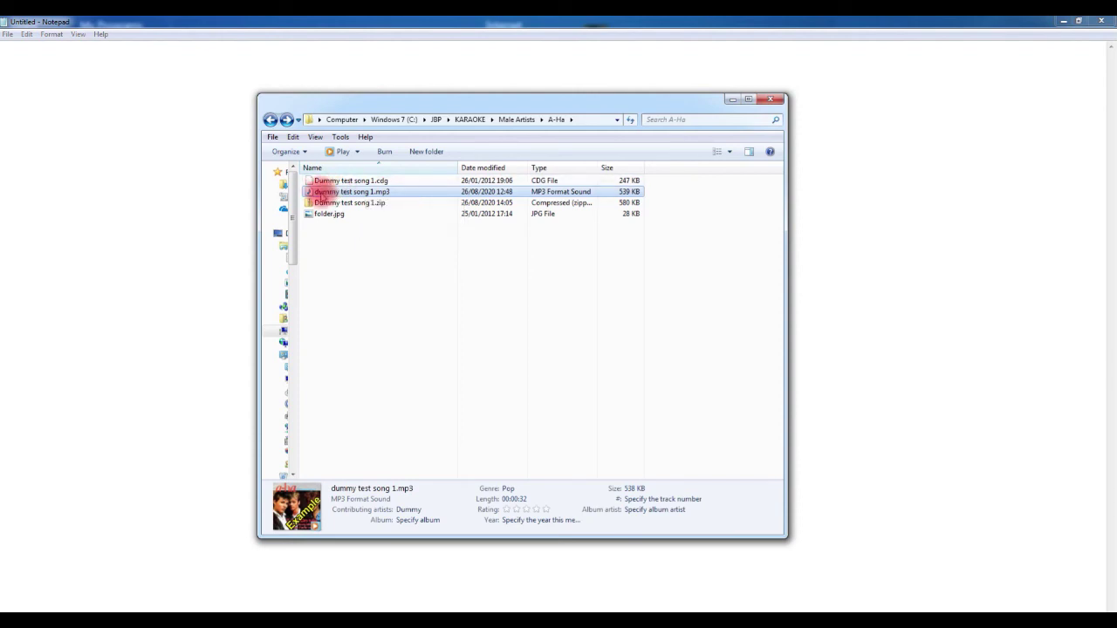
{"action": "left_click", "coordinate": [323, 194]}
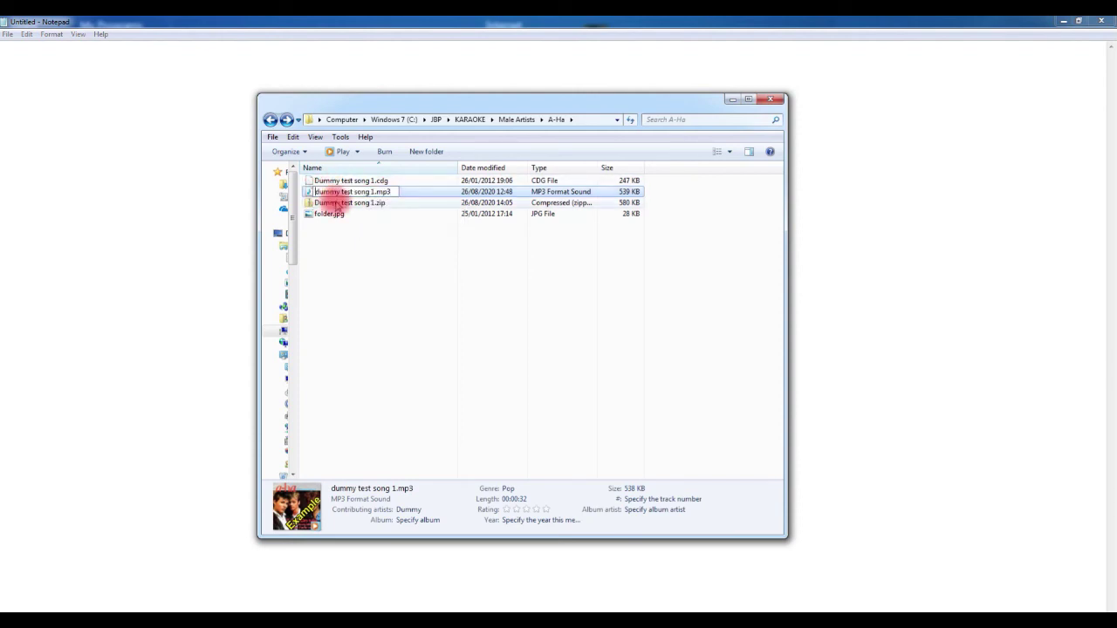
Restore the capital D in 'Dummy test song 1.mp3' and select it with the matching .cdg
{"action": "key", "text": "Right"}
{"action": "key", "text": "BackSpace"}
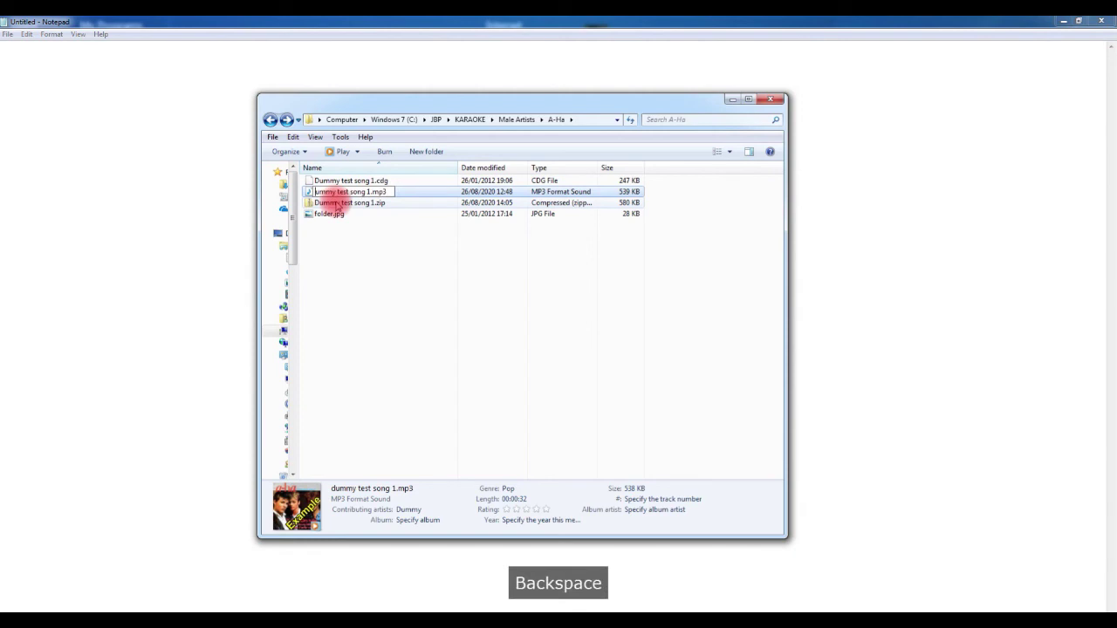
{"action": "type", "text": "D"}
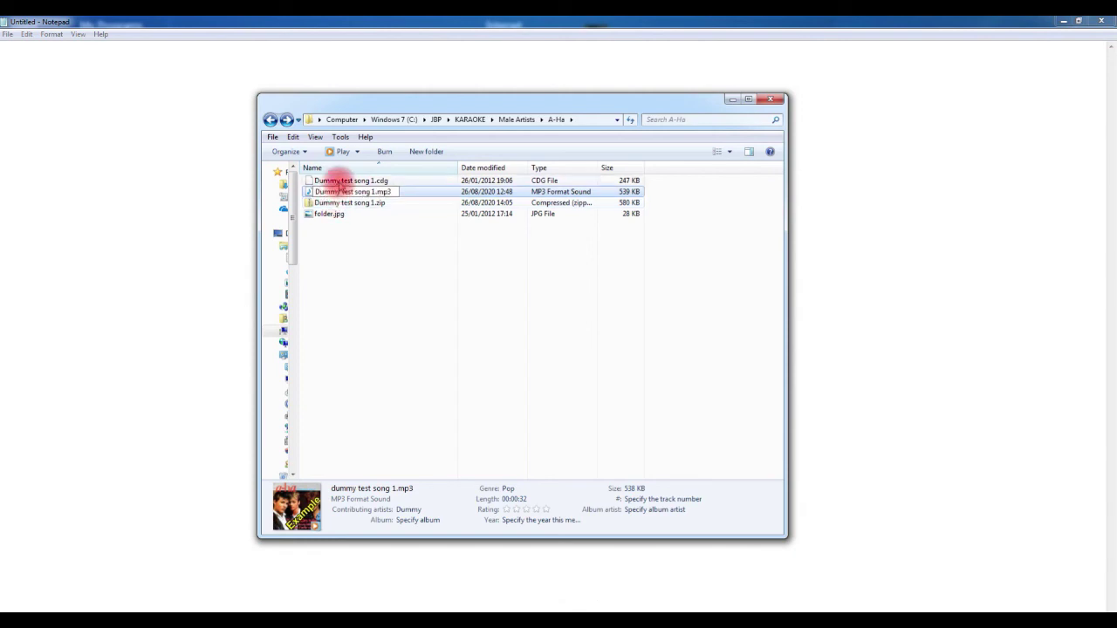
{"action": "left_click", "coordinate": [340, 181]}
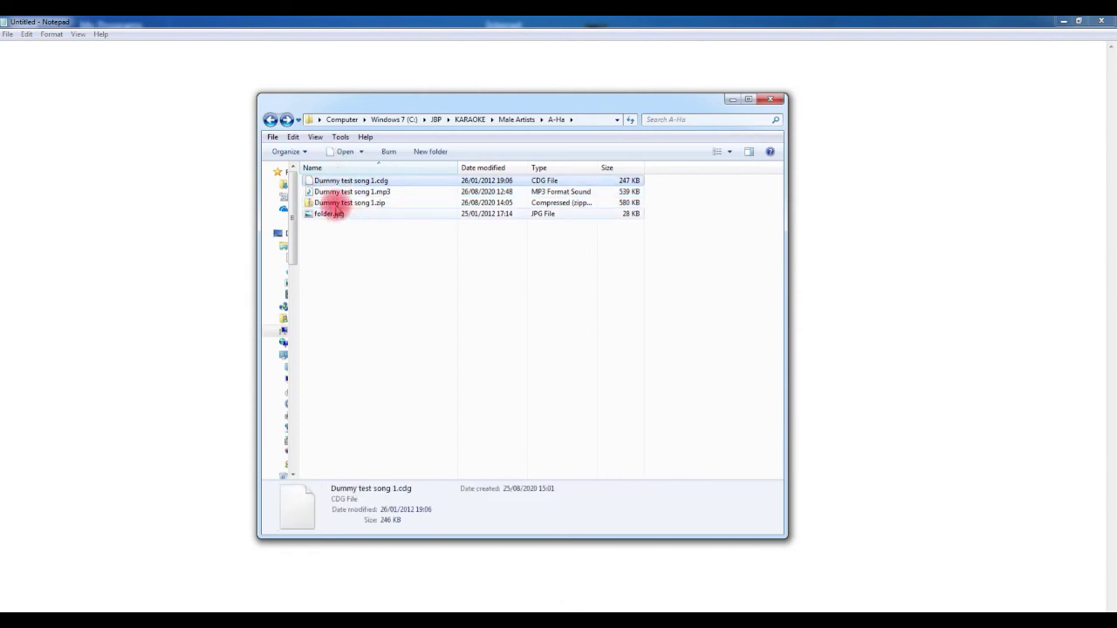
{"action": "left_click", "coordinate": [353, 192]}
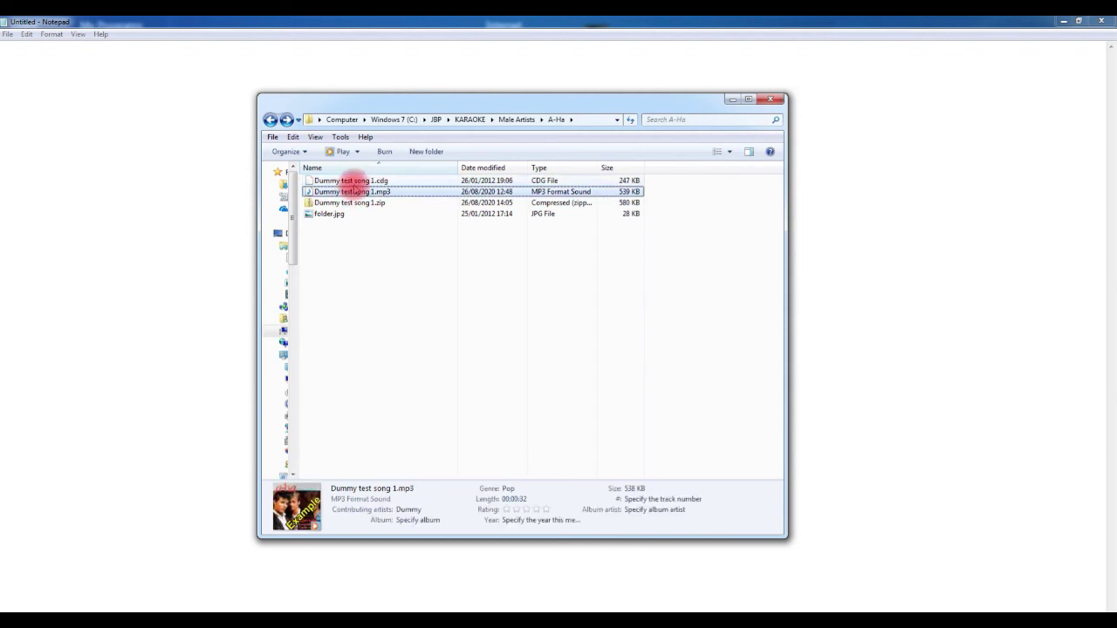
{"action": "left_click", "coordinate": [349, 181], "text": "shift"}
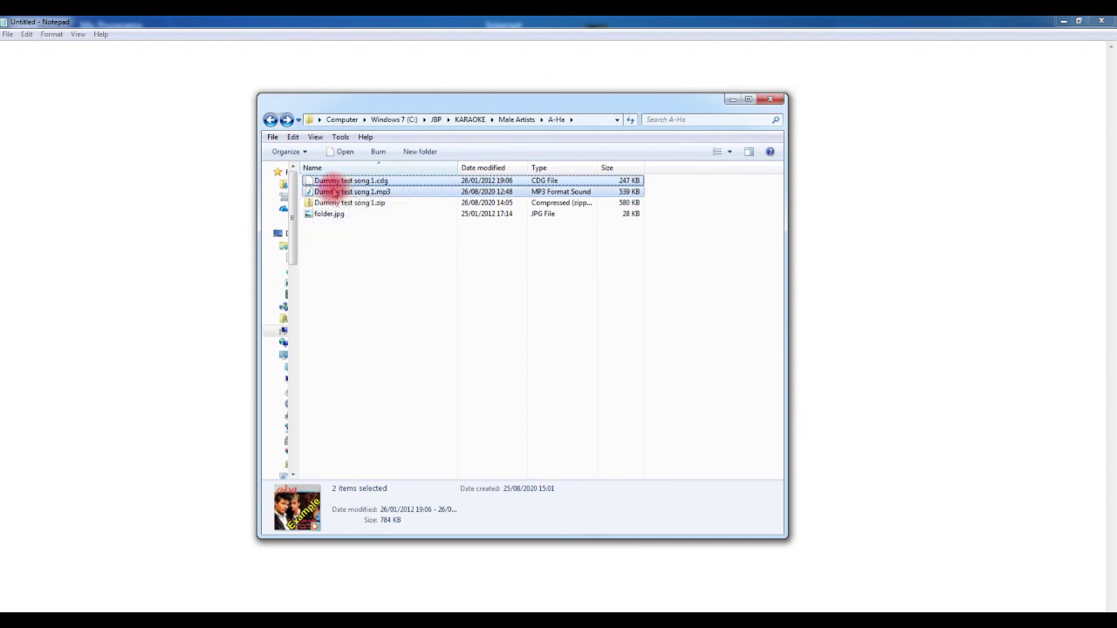
{"action": "left_click", "coordinate": [367, 273]}
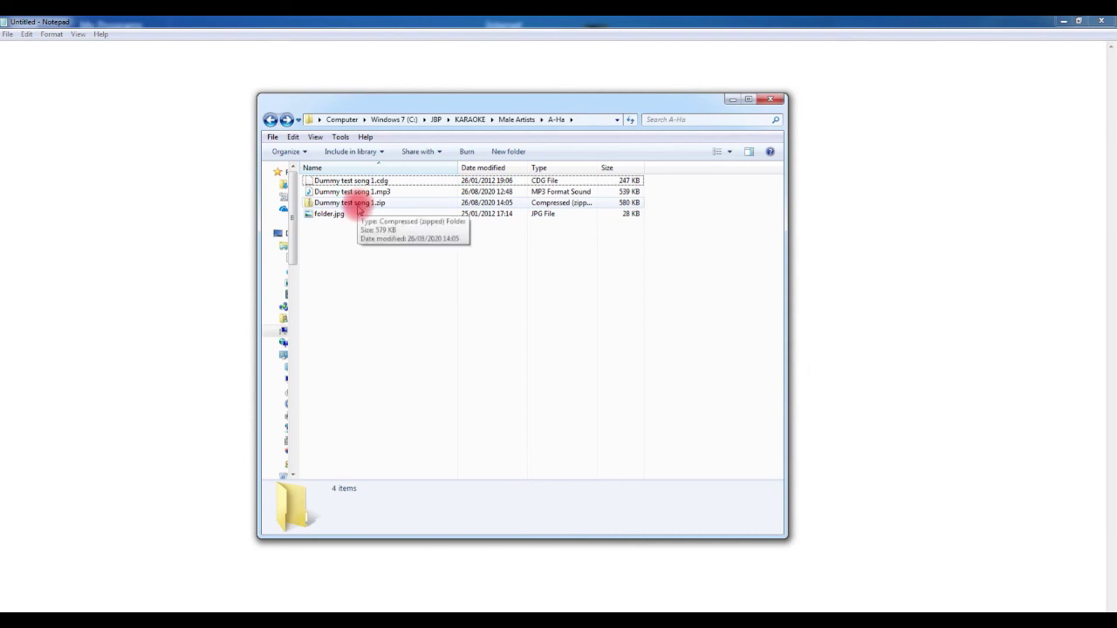
{"action": "left_click", "coordinate": [358, 208]}
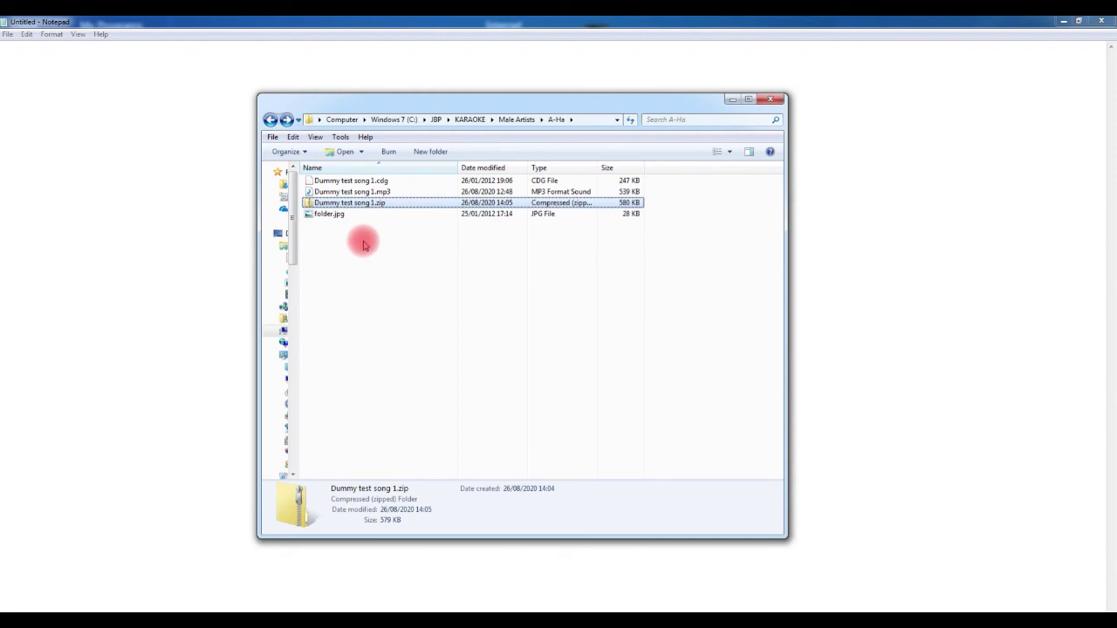
{"action": "left_click", "coordinate": [382, 181]}
{"action": "left_click", "coordinate": [388, 192], "text": "shift"}
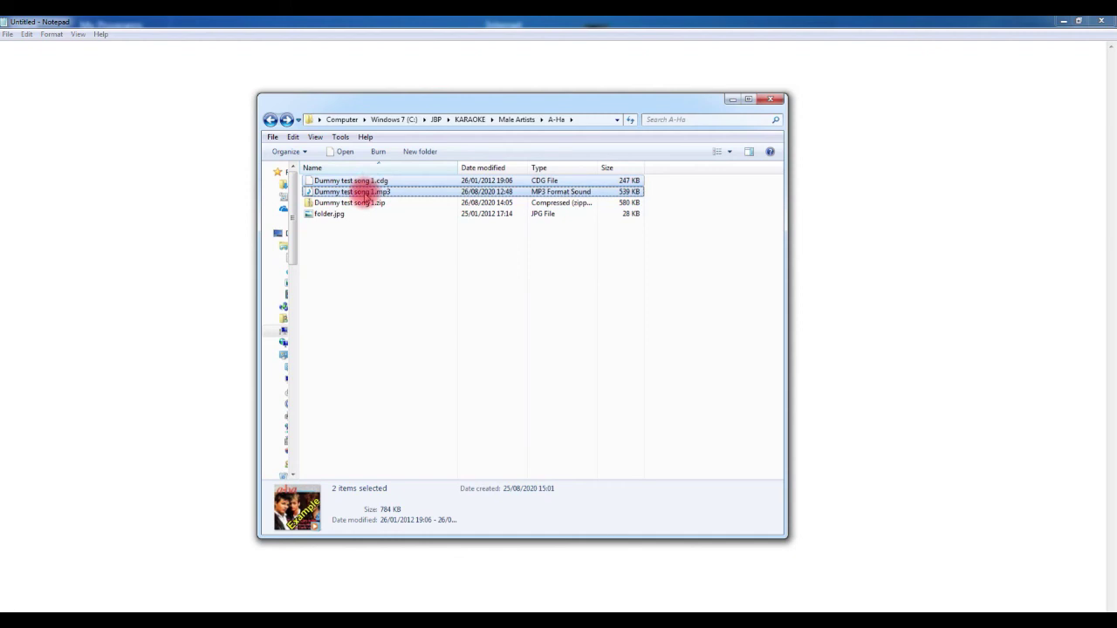
{"action": "left_click", "coordinate": [515, 119]}
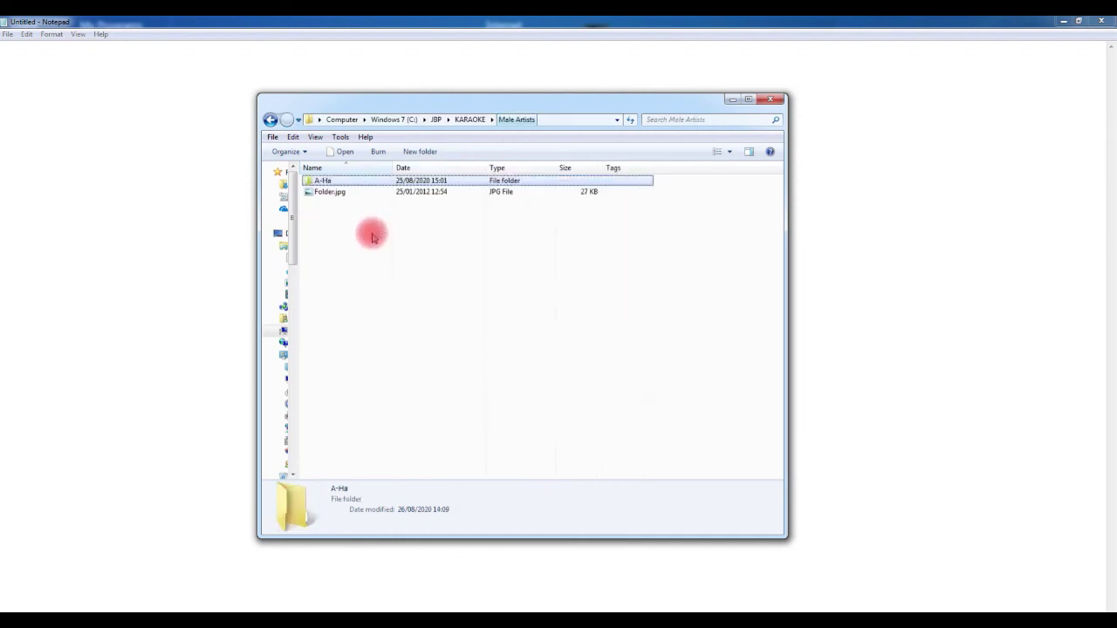
Reopen the A-Ha folder and select the cdg/mp3 pair, then only the zip file
{"action": "double_click", "coordinate": [330, 180]}
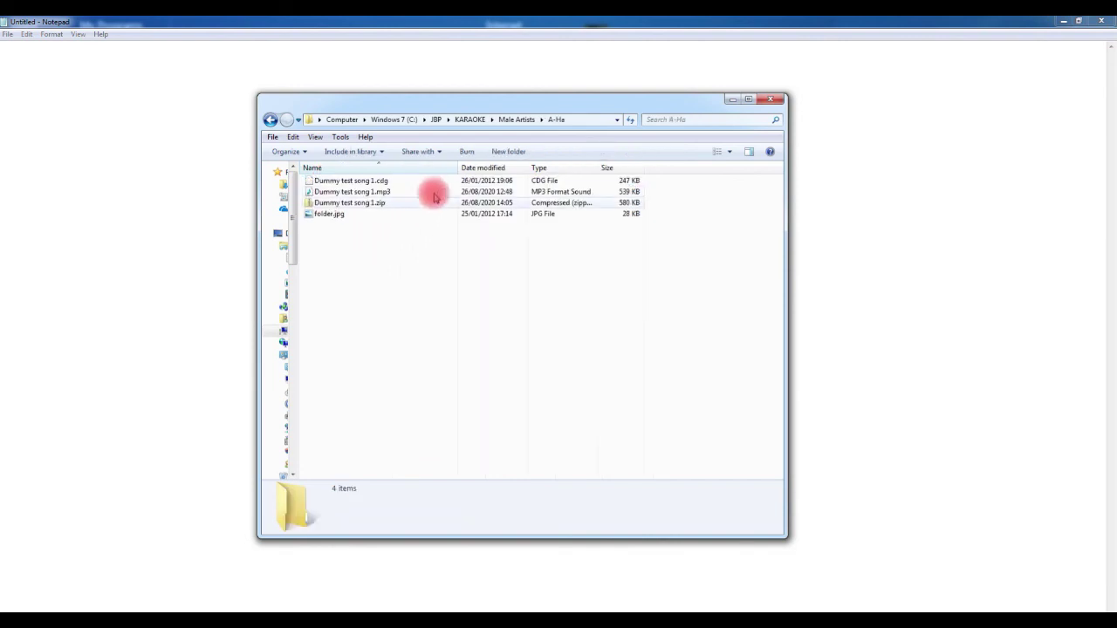
{"action": "left_click", "coordinate": [324, 181]}
{"action": "left_click", "coordinate": [347, 192], "text": "shift"}
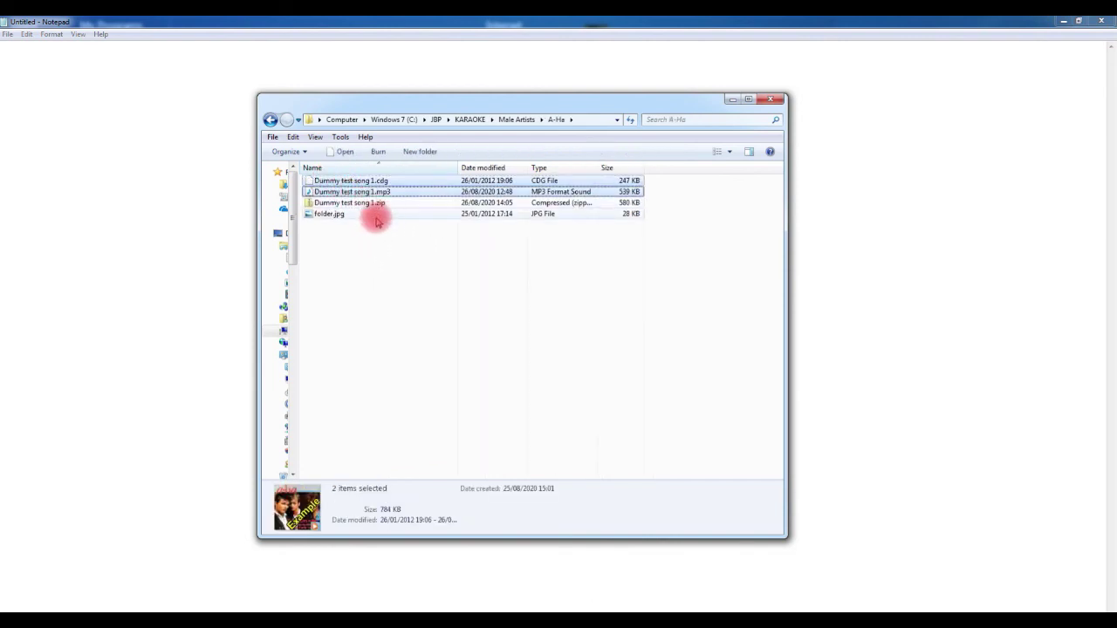
{"action": "left_click", "coordinate": [367, 203]}
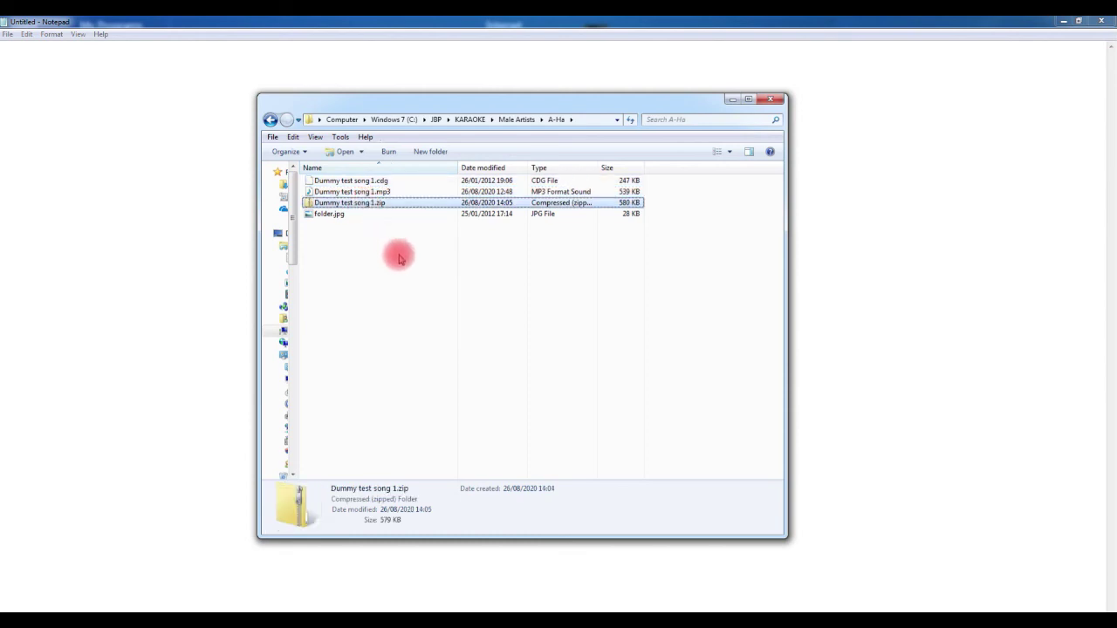